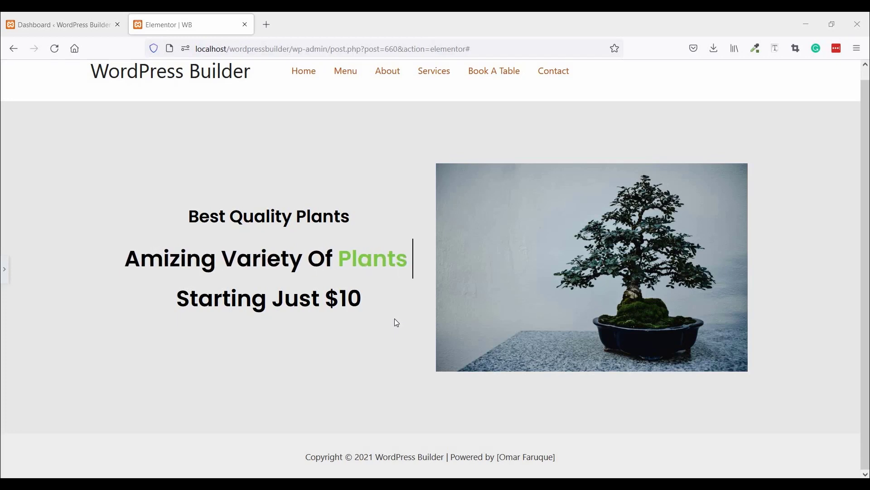
From the dashboard's Pages list, open a new page draft in a separate tab.
left_click(73, 16)
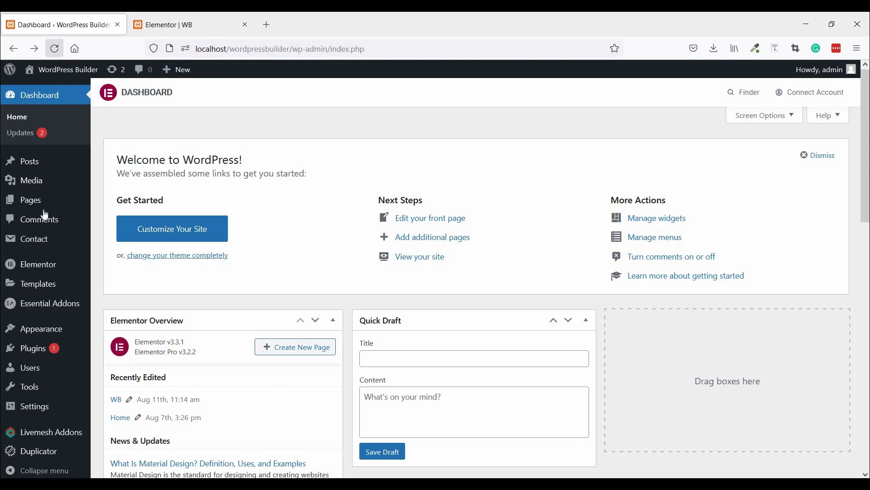
mouse_move(31, 199)
left_click(116, 204)
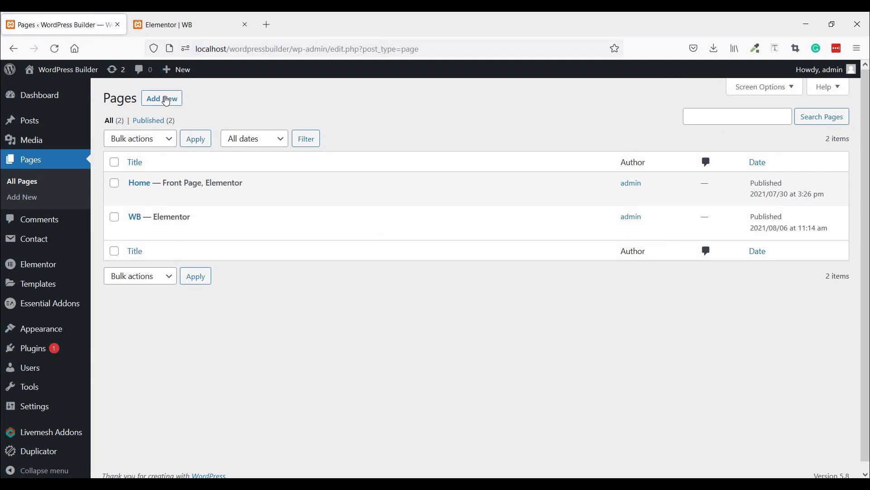
right_click(165, 101)
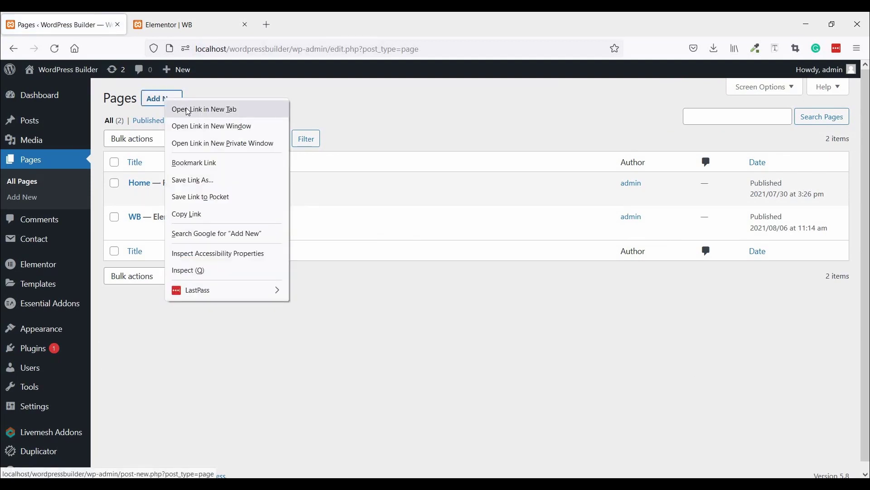
left_click(188, 111)
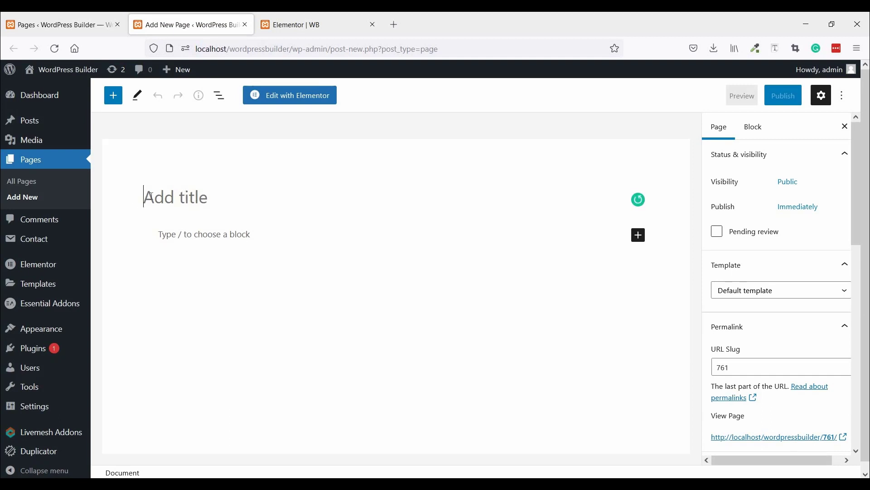
type("Animated")
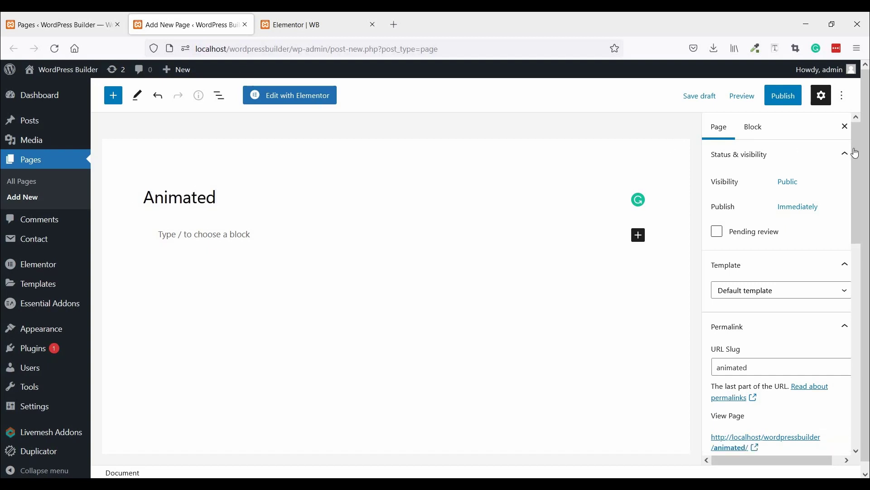
Publish the 'Animated' page and launch it in the Elementor editor.
left_click(785, 97)
left_click(748, 98)
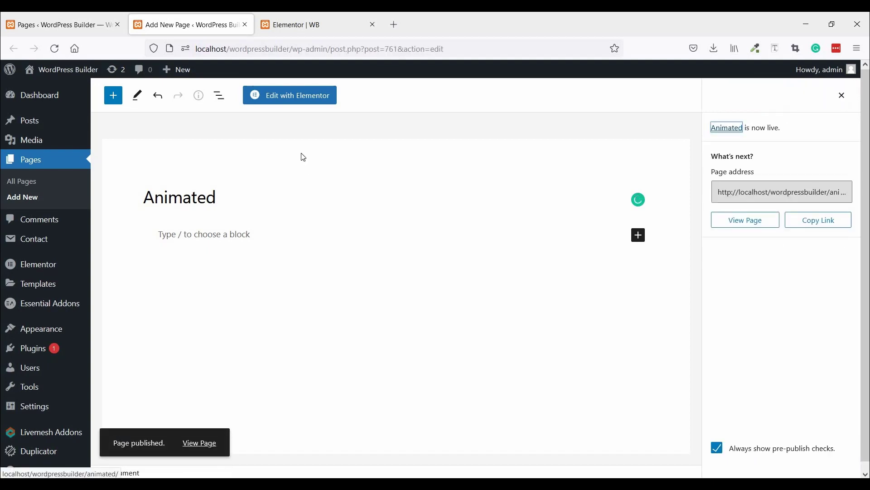
left_click(298, 95)
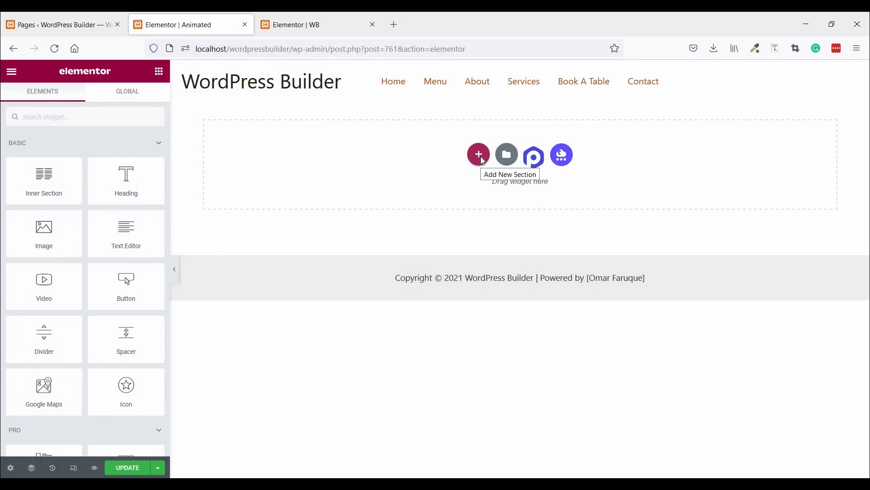
Add a single-column section holding a 123 px Spacer, then start another section beneath it.
left_click(478, 155)
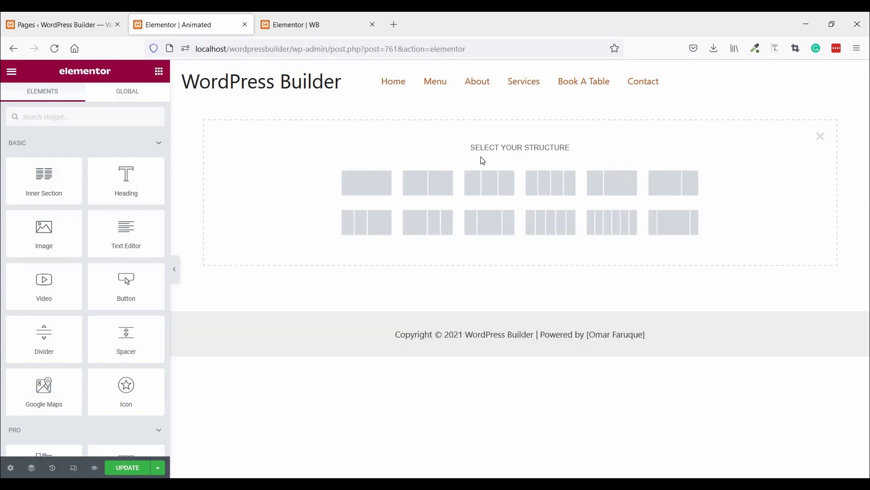
left_click(365, 181)
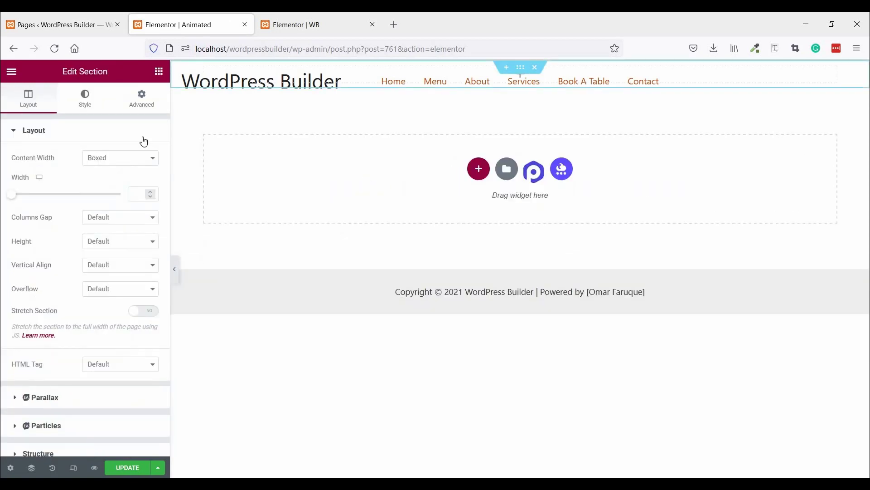
left_click(158, 71)
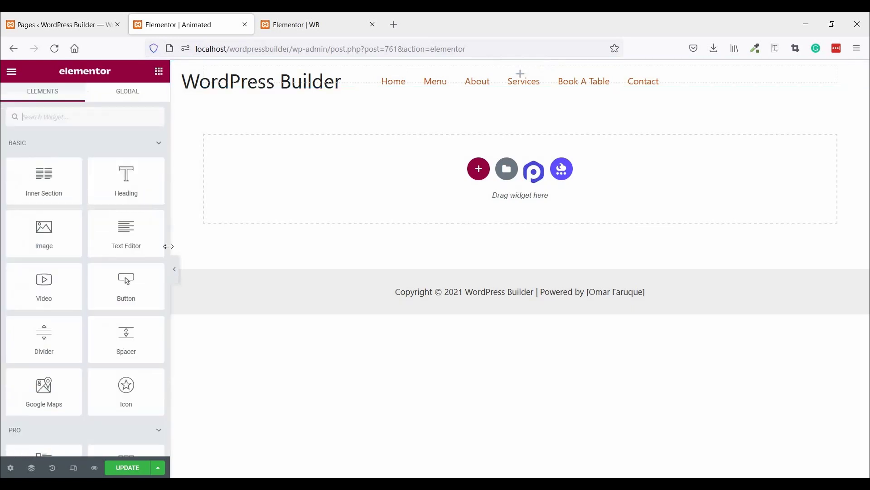
left_click_drag(123, 343, 522, 71)
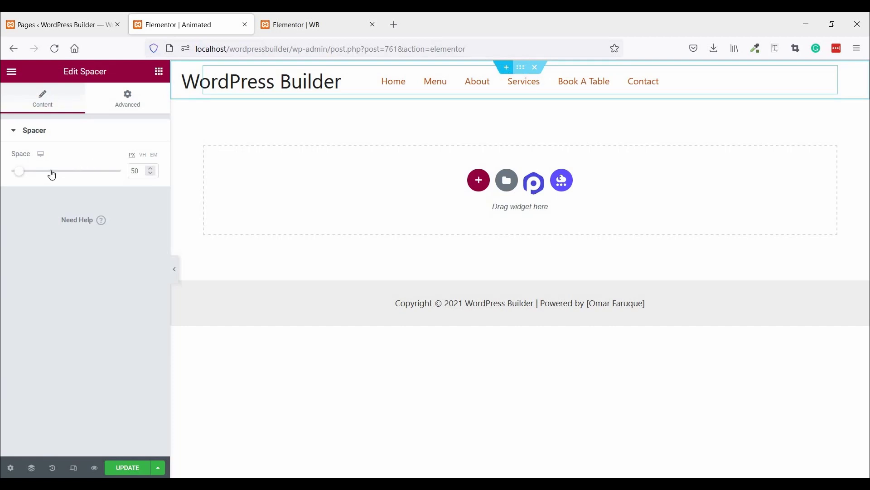
left_click_drag(27, 176, 33, 175)
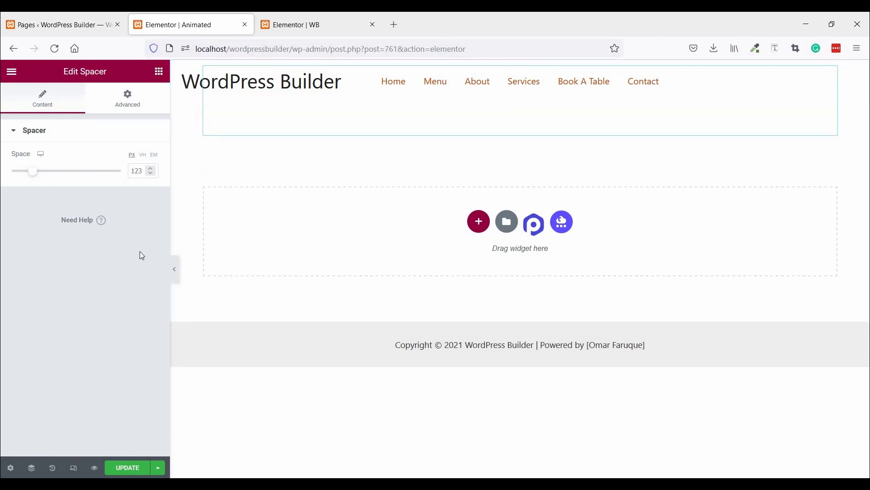
left_click(479, 223)
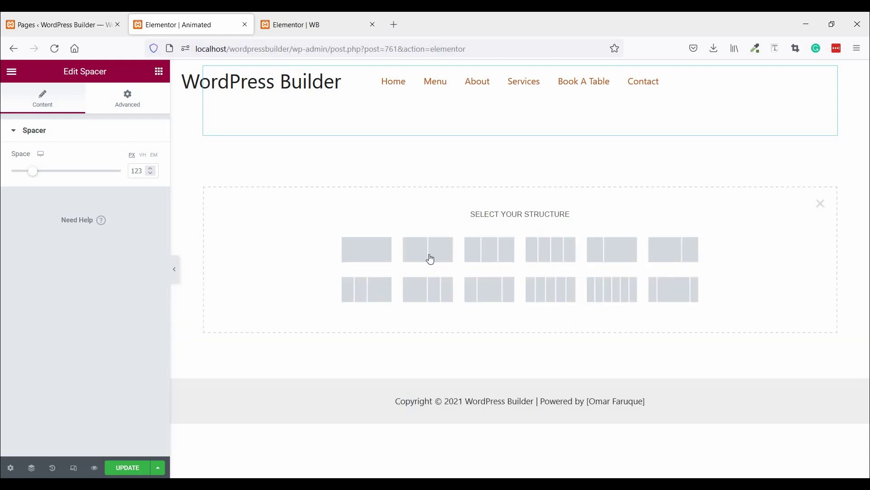
Add a two-column section and insert the bonsai photo into an Image widget in the right column.
left_click(415, 258)
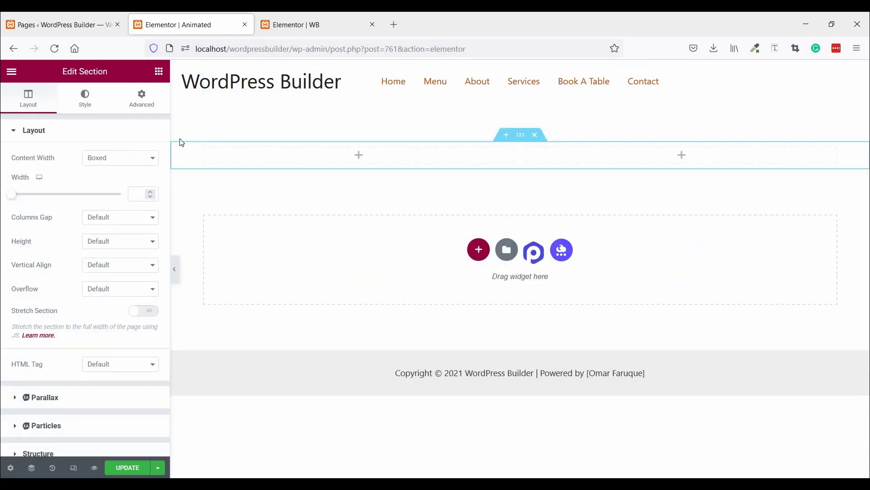
left_click(158, 72)
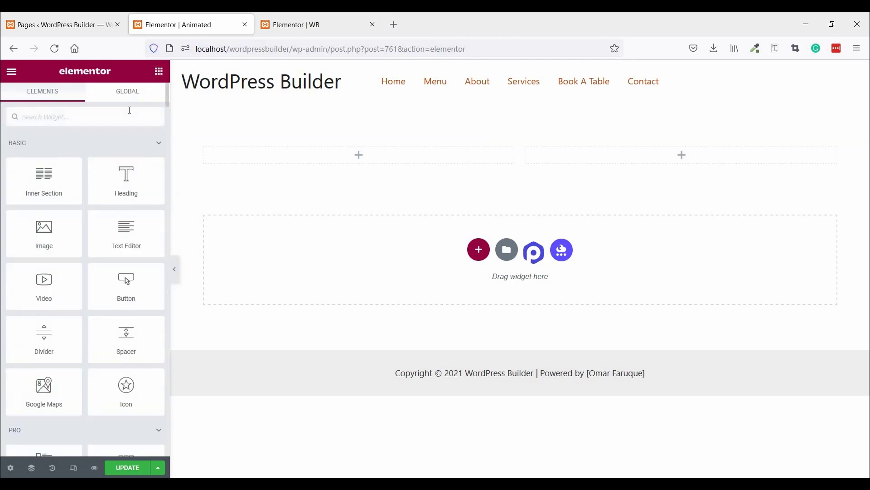
type("i")
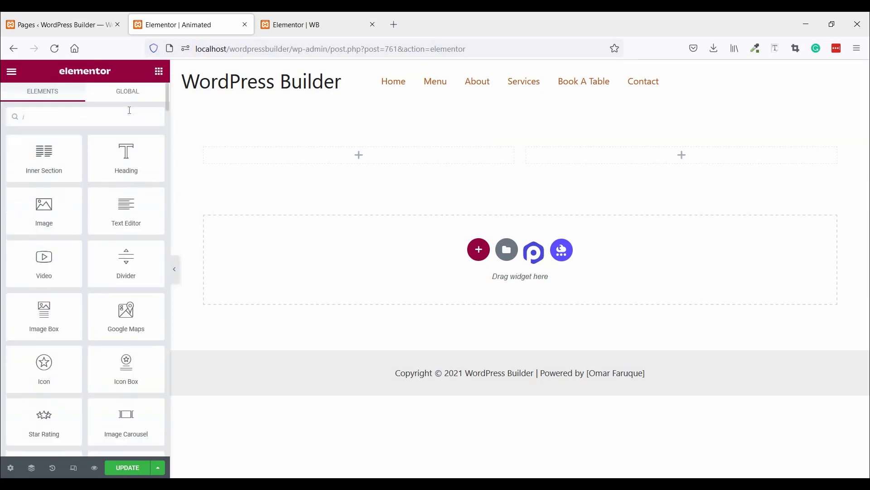
type("m")
left_click_drag(44, 151, 678, 165)
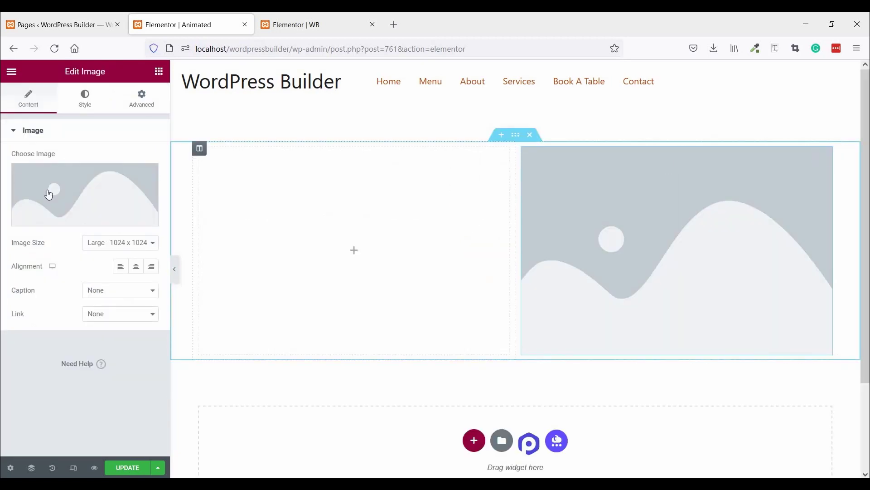
left_click(62, 195)
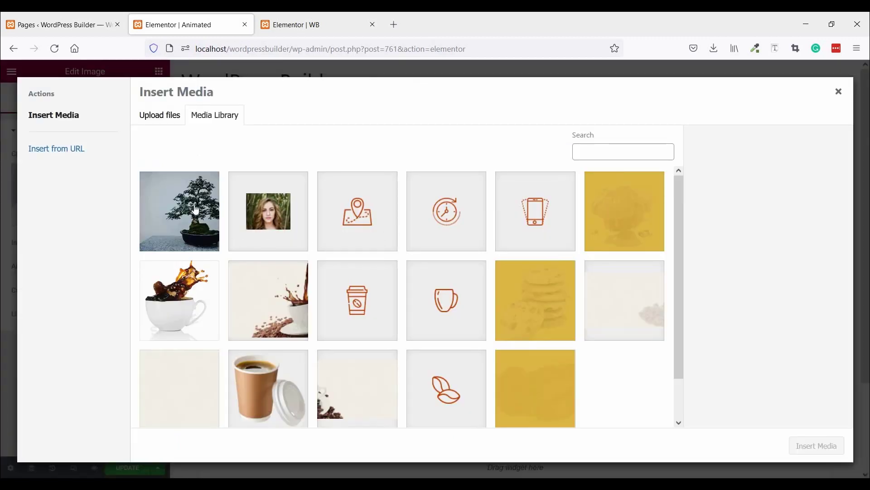
left_click(195, 211)
left_click(814, 448)
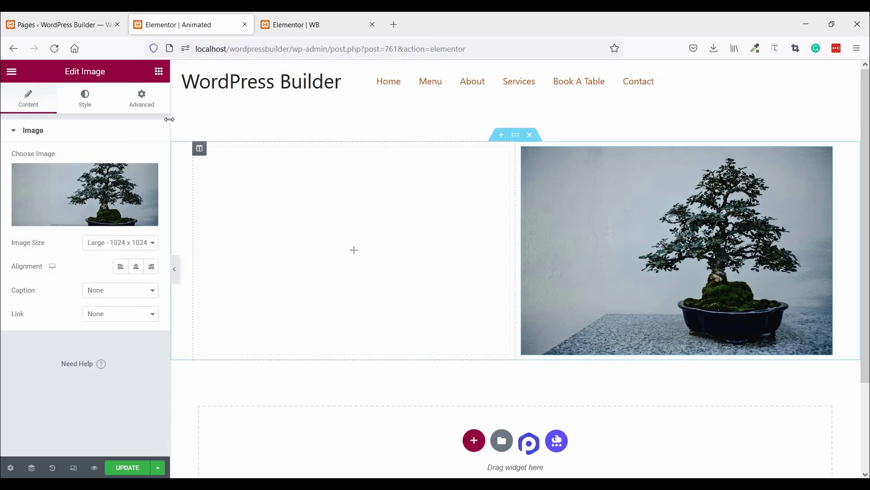
left_click(159, 71)
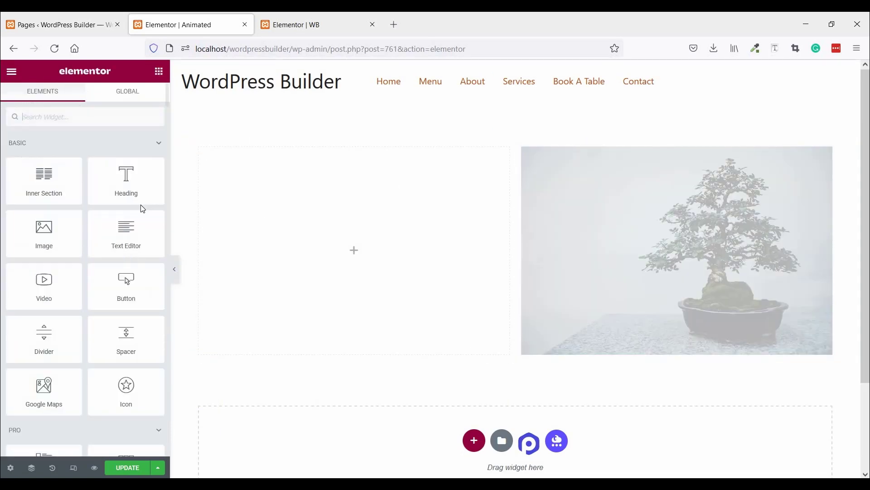
Add a centred left-column heading reading 'Best Quality Plants', copied from the reference page.
left_click_drag(126, 180, 321, 232)
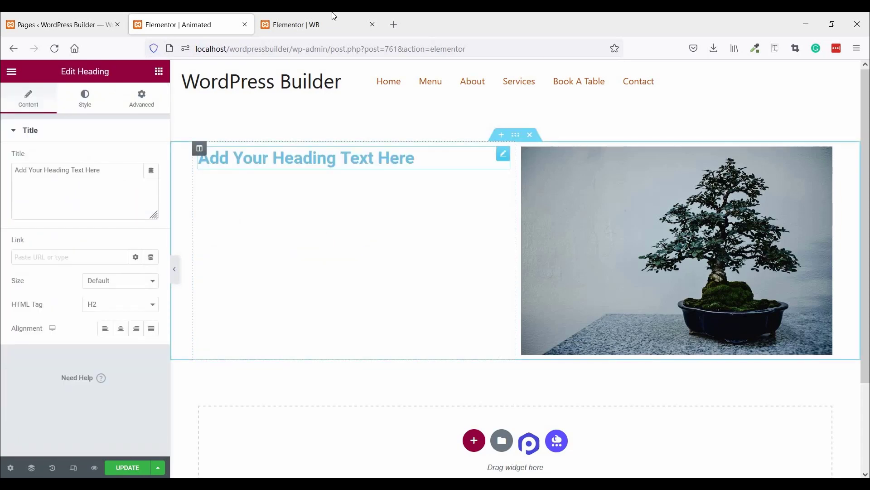
key("ctrl+Tab")
triple_click(212, 204)
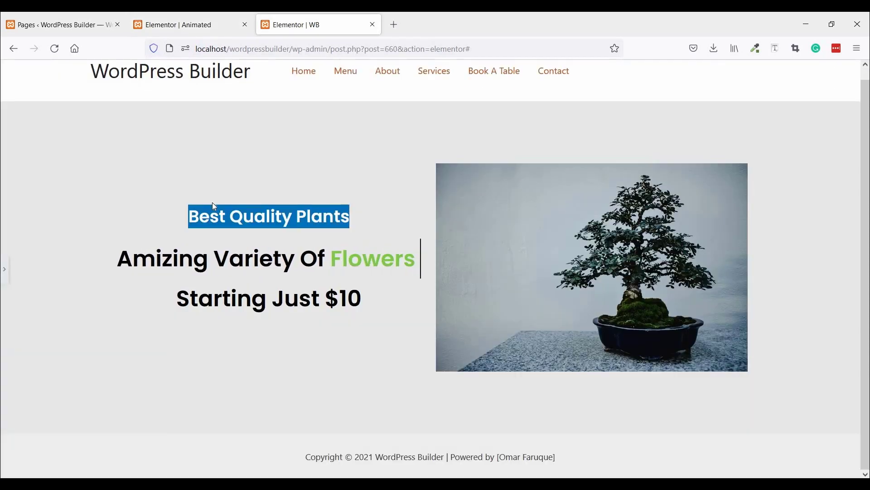
right_click(212, 204)
left_click(224, 218)
left_click(201, 28)
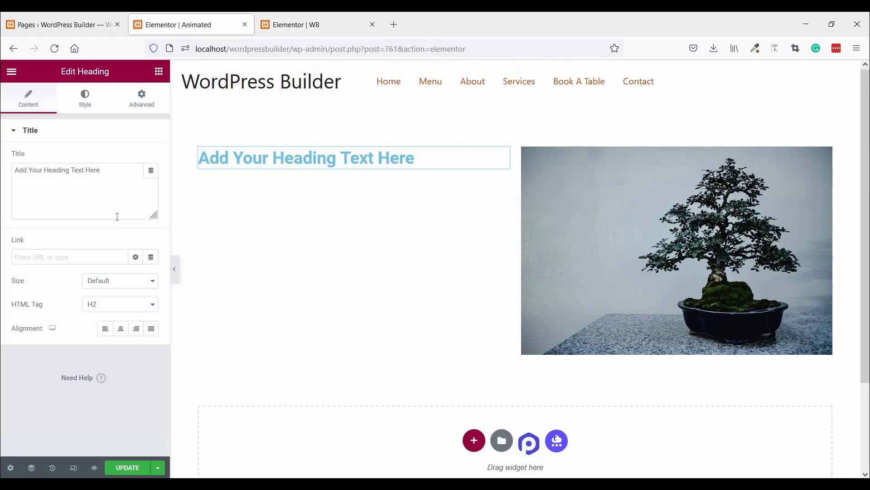
left_click_drag(102, 171, 12, 170)
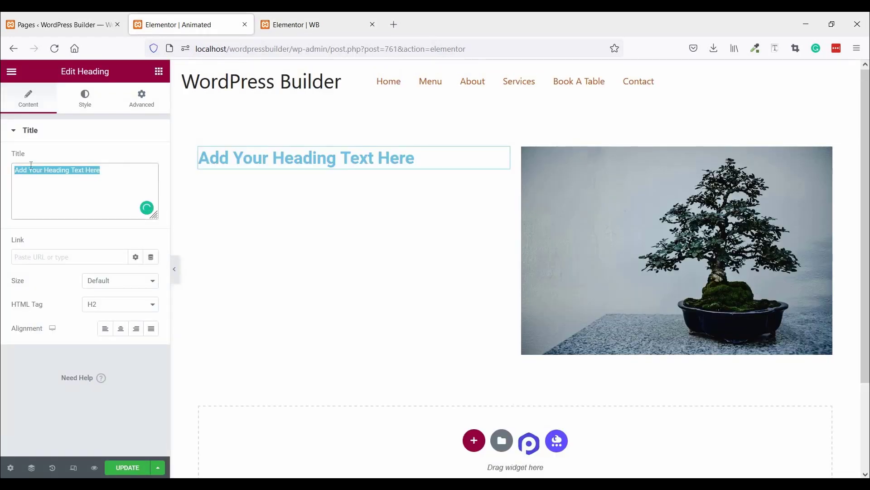
key("ctrl+v")
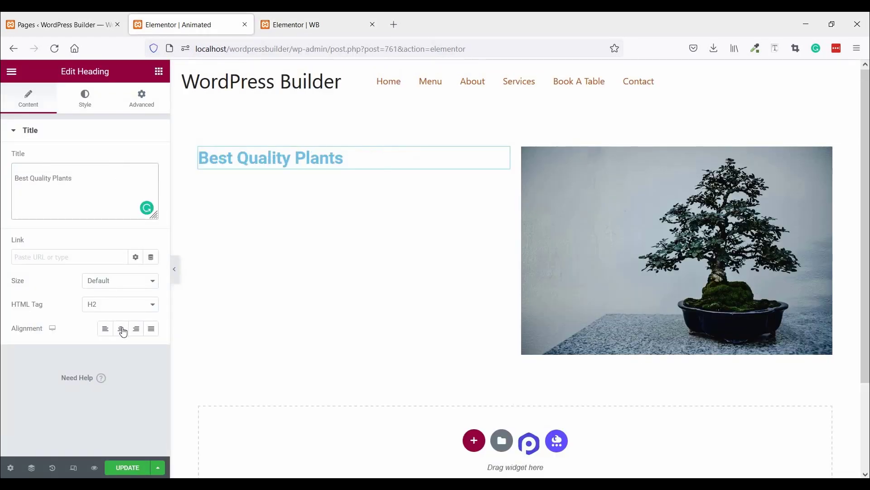
left_click(121, 329)
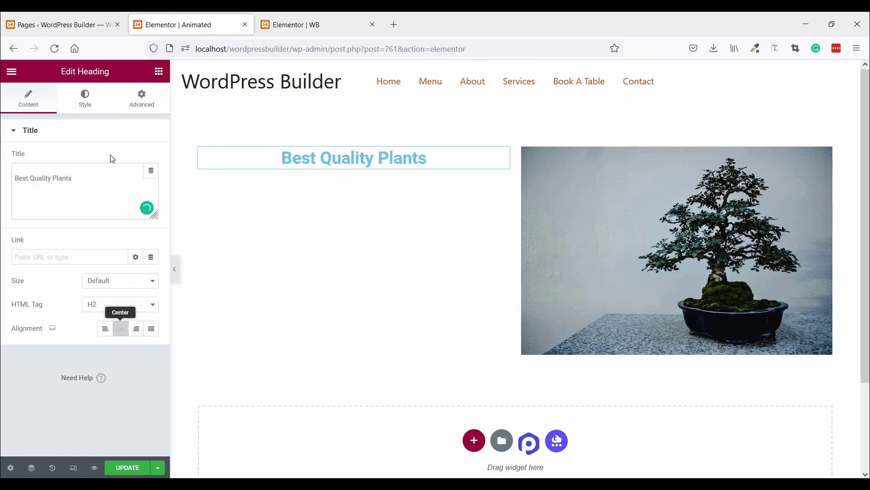
Set the heading's text colour to black (#000000).
left_click(85, 98)
left_click(151, 157)
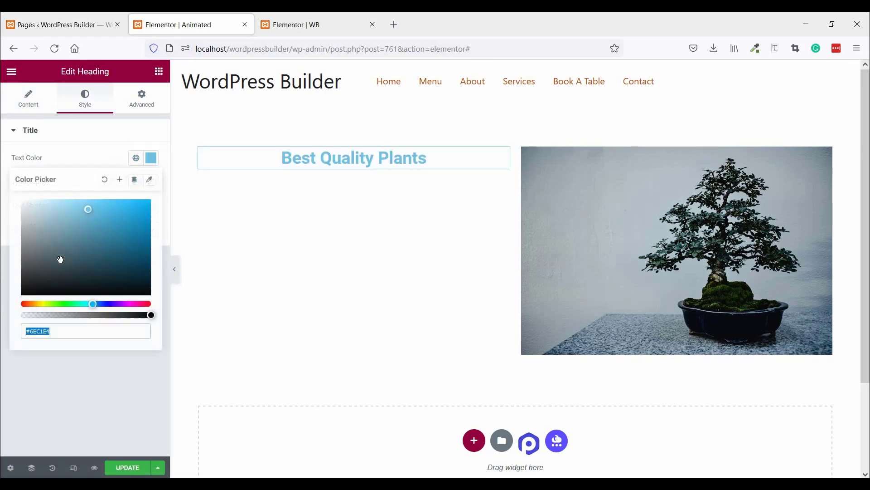
left_click_drag(144, 289, 151, 297)
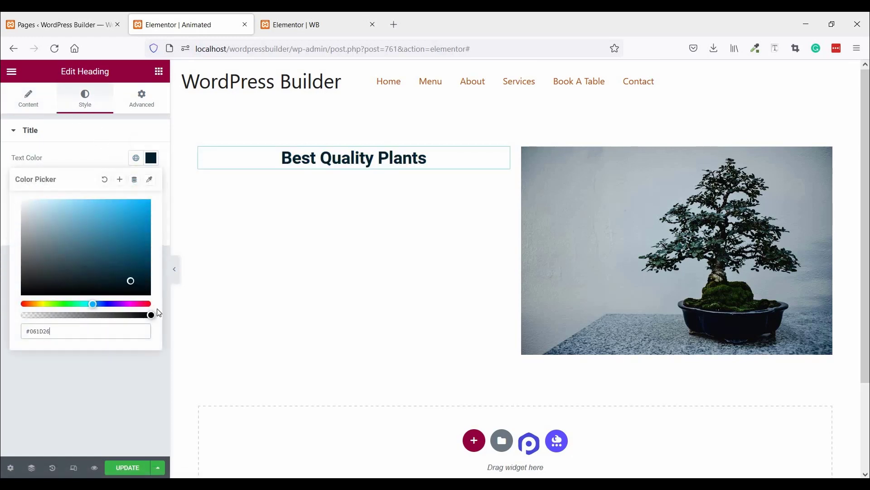
left_click(111, 383)
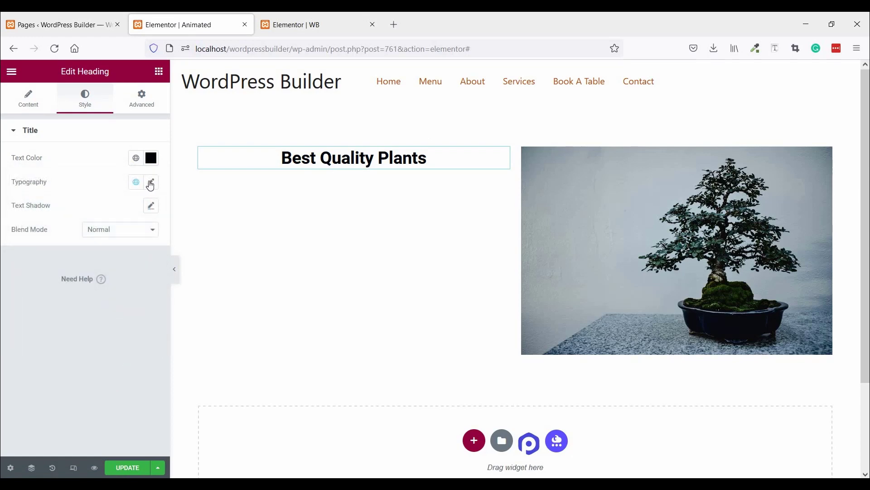
Change the heading's typography font family to Poppins.
left_click(151, 181)
left_click(116, 240)
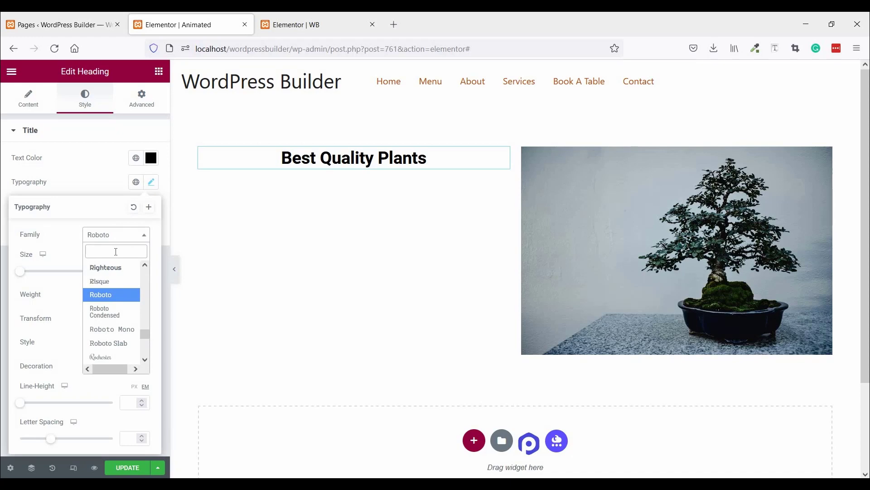
type("p")
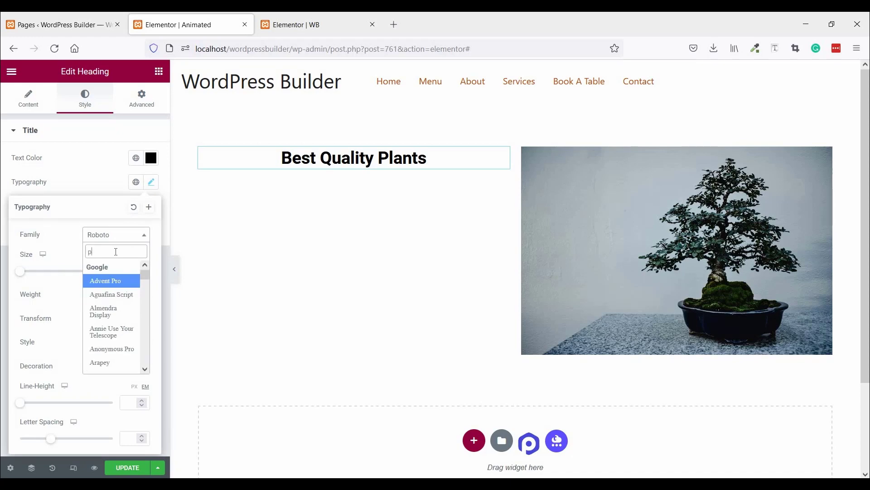
type("opp")
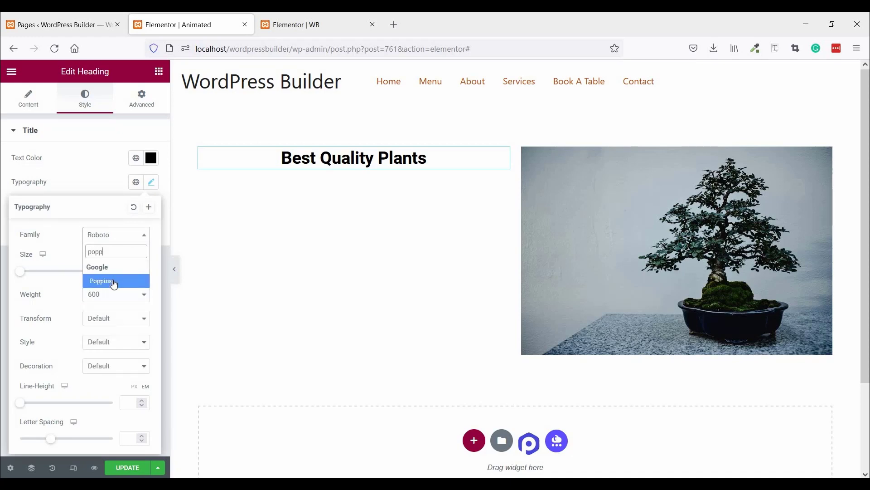
left_click(112, 281)
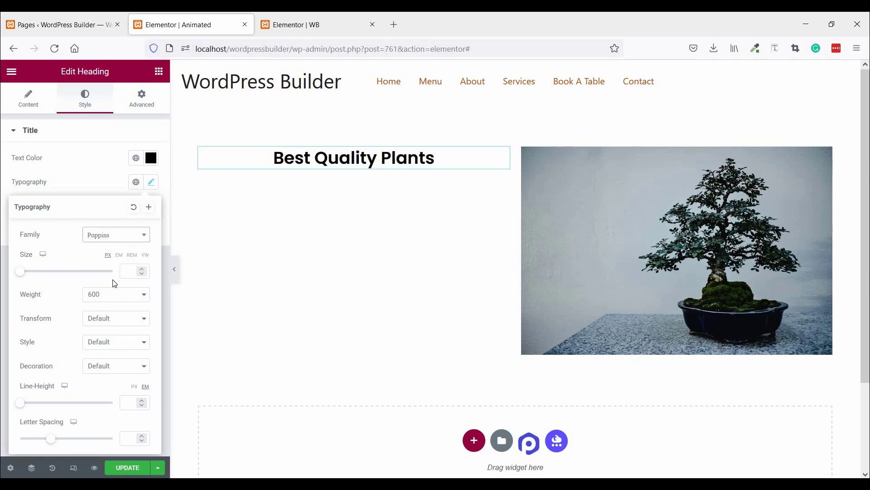
left_click(173, 100)
left_click(290, 25)
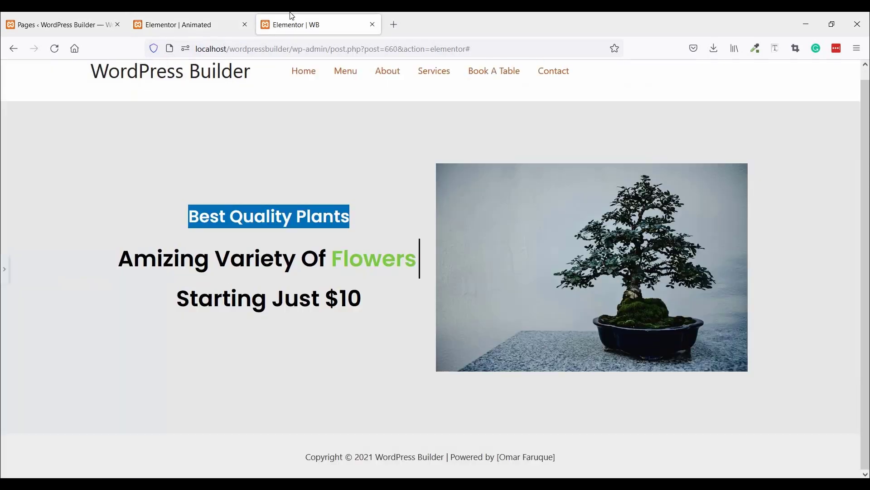
left_click(182, 28)
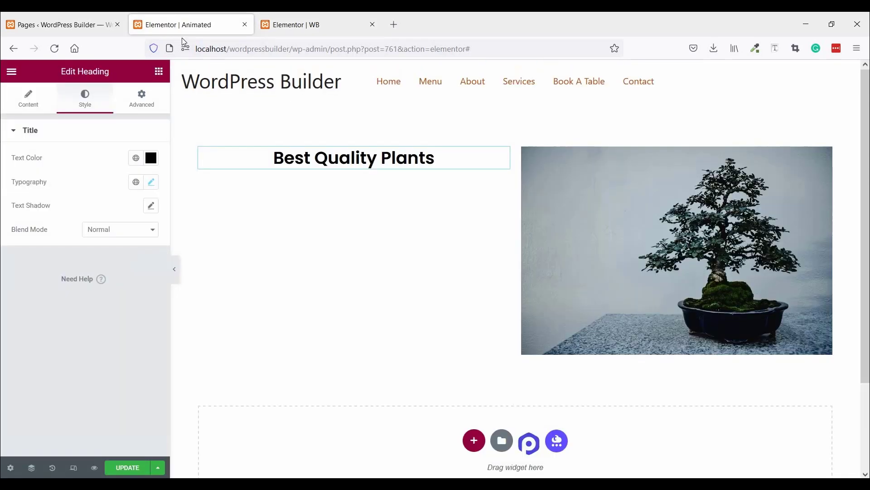
Place an Animated Headline widget below the 'Best Quality Plants' heading.
left_click(158, 72)
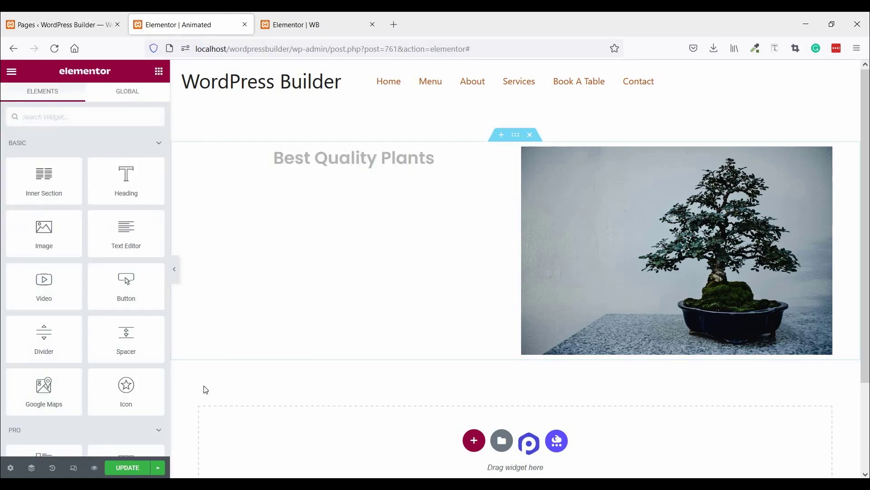
scroll(101, 295, "down", 2)
scroll(101, 296, "down", 2)
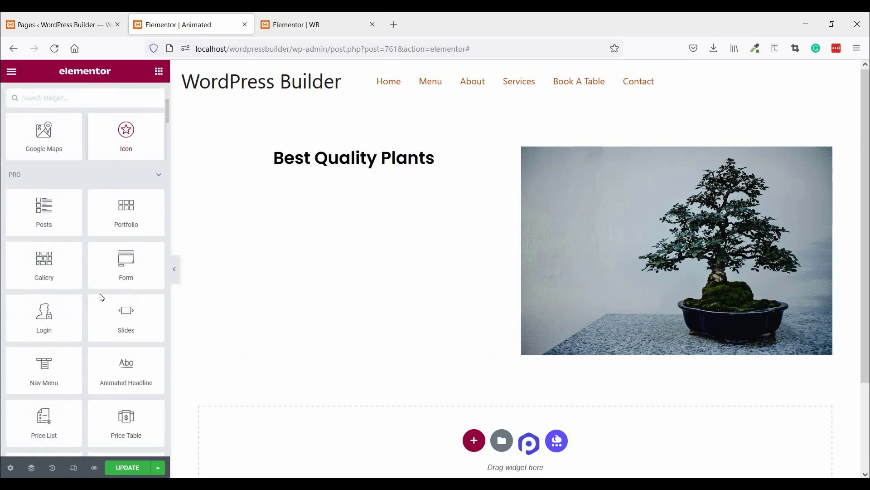
scroll(133, 325, "down", 1)
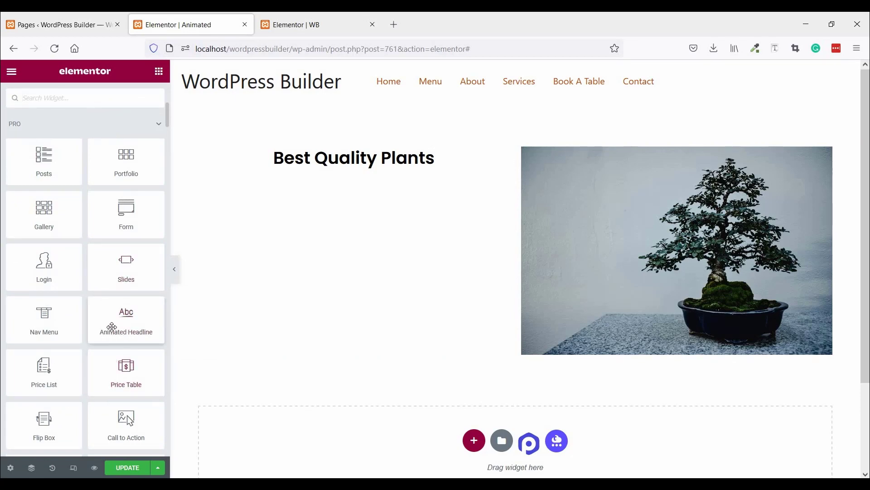
left_click_drag(125, 321, 352, 163)
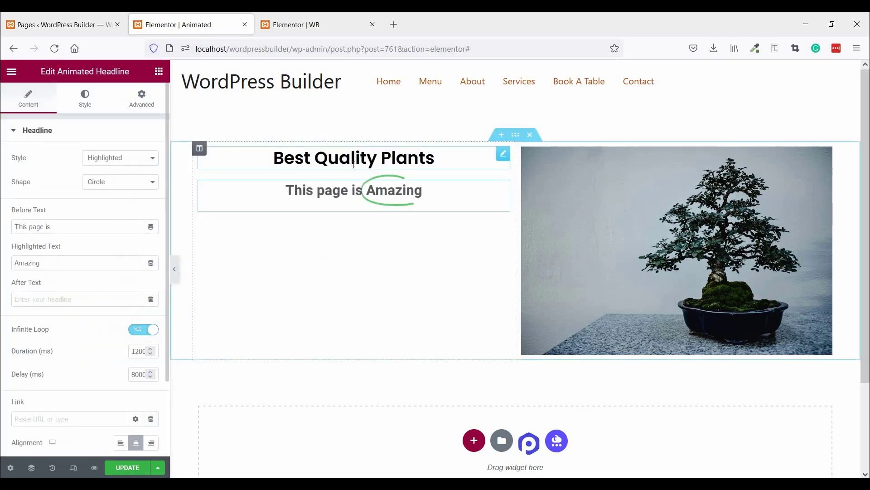
left_click(327, 20)
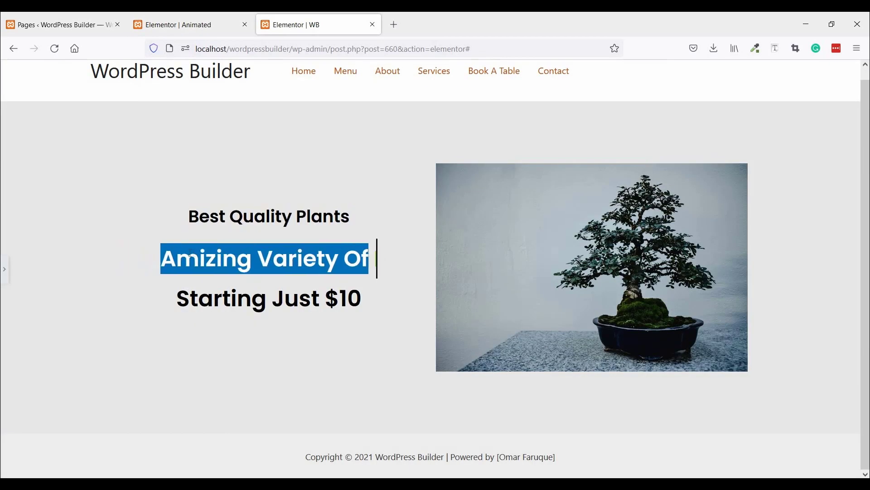
right_click(197, 260)
left_click(209, 21)
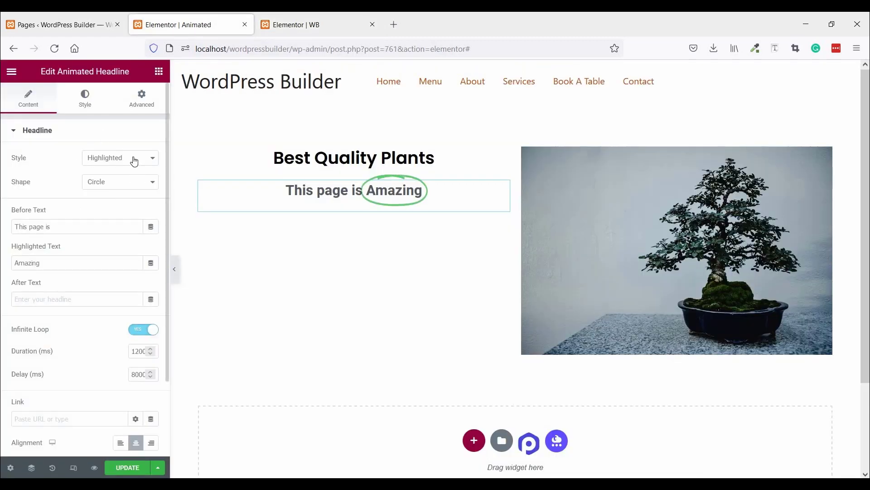
Set the headline style to Rotating with the Clip animation.
left_click(133, 160)
left_click(99, 185)
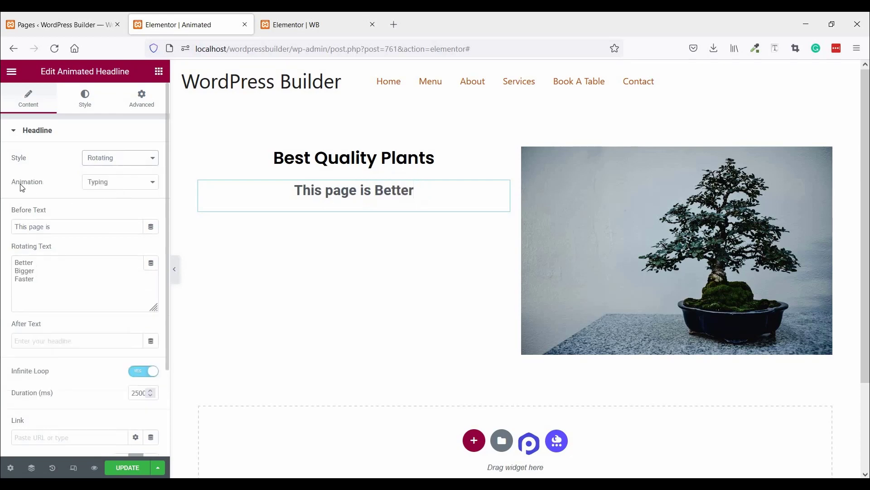
left_click(113, 184)
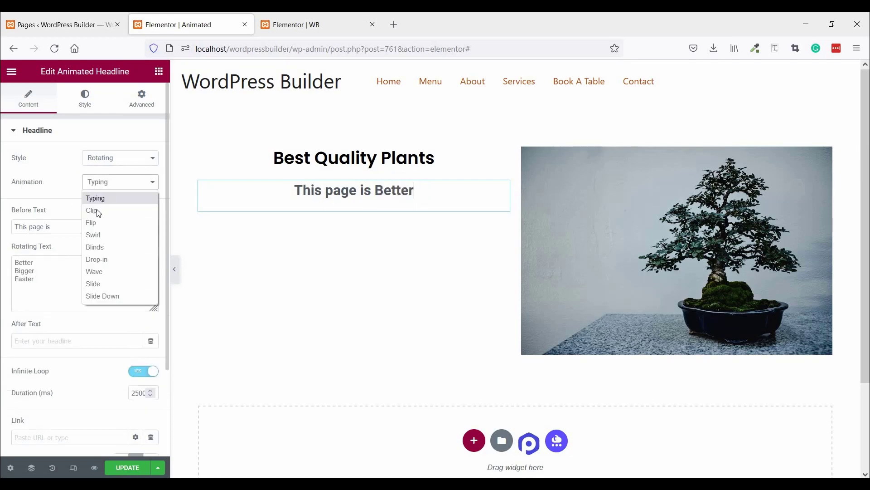
left_click(97, 211)
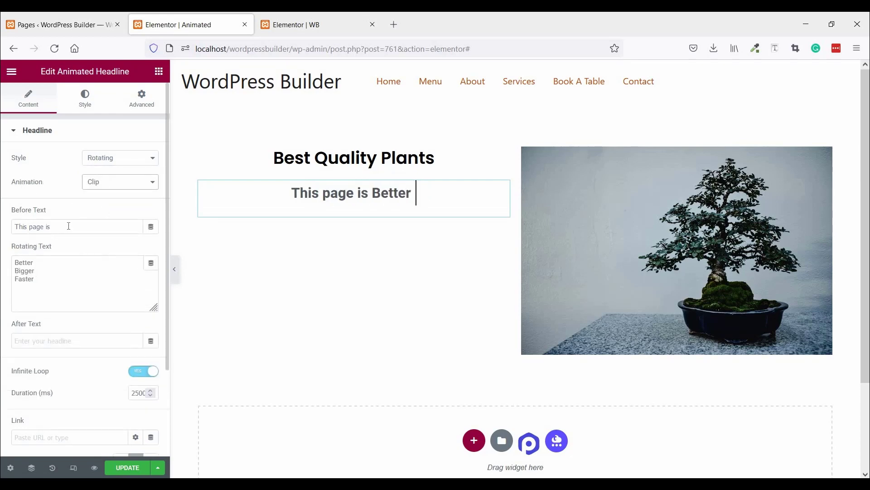
Enter 'Amizing Variety Of' before, 'Starting Just $10' after, and select the rotating words to replace.
left_click_drag(69, 226, 16, 227)
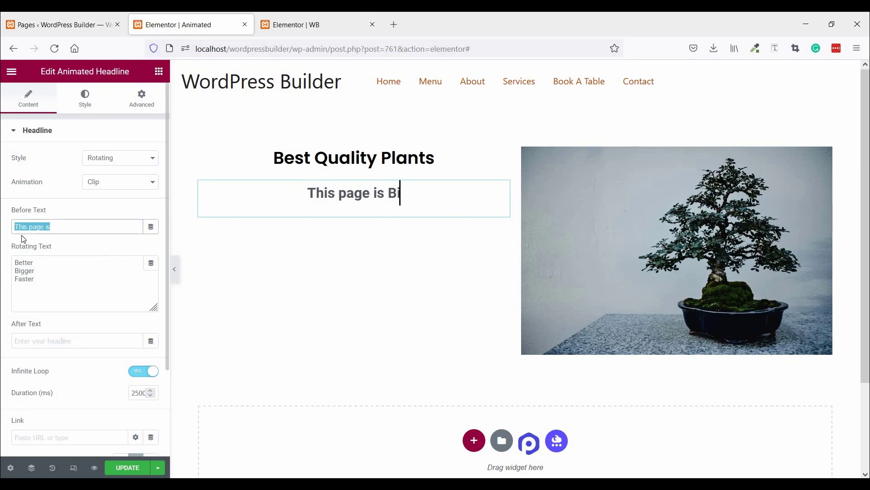
type("Amizing Variety Of")
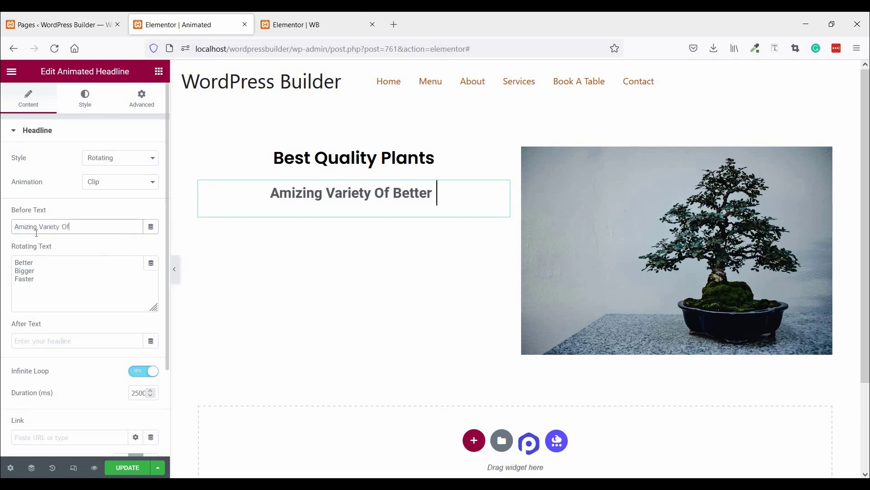
left_click(331, 17)
left_click_drag(363, 293, 190, 299)
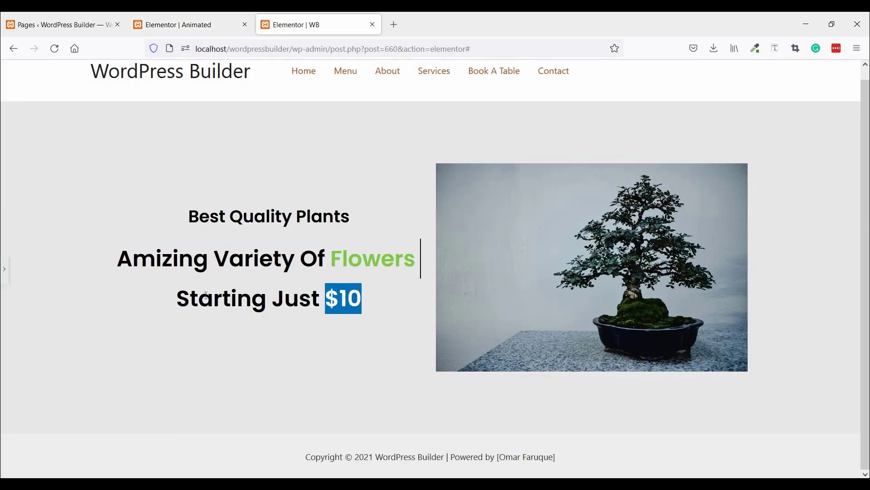
right_click(200, 306)
left_click(204, 308)
left_click(178, 25)
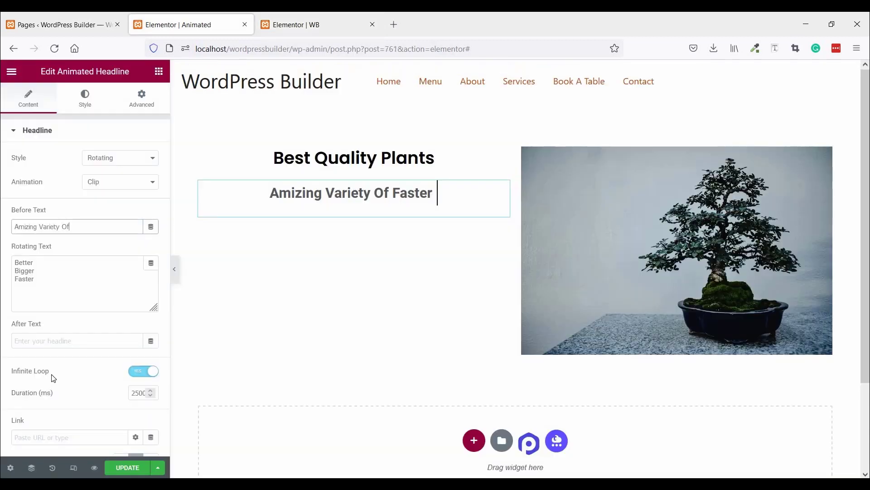
left_click(75, 339)
key("ctrl+v")
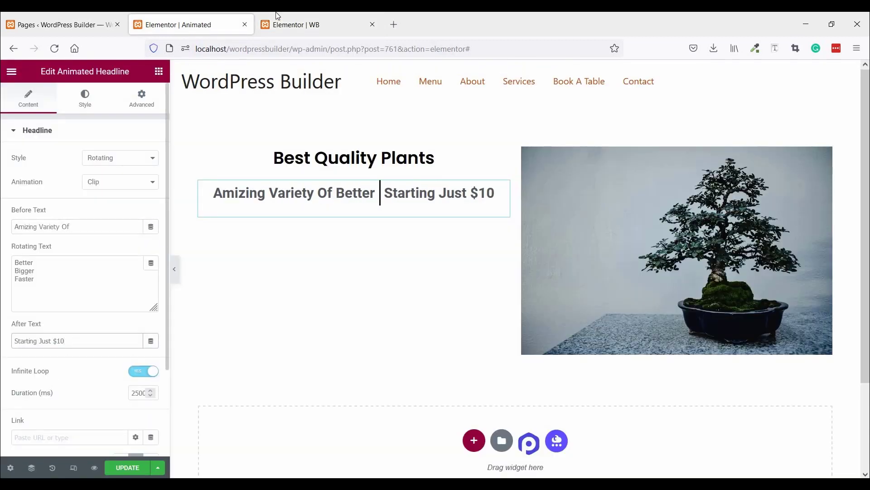
left_click(315, 13)
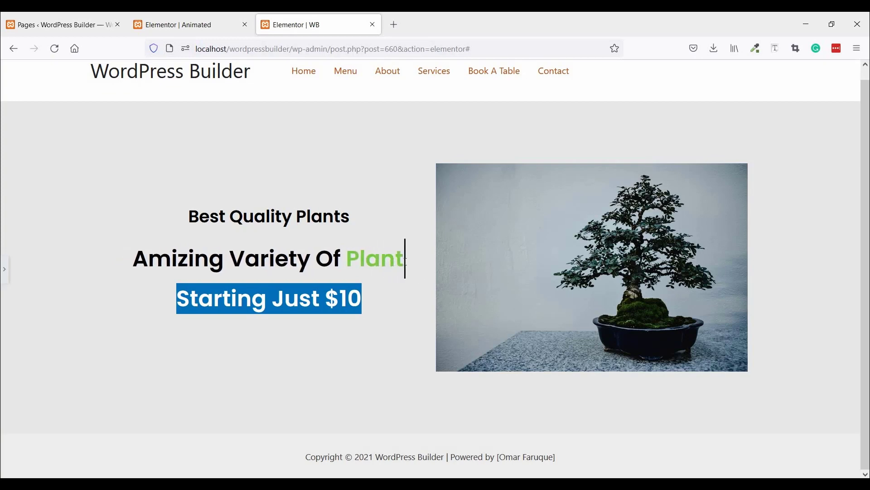
left_click(170, 25)
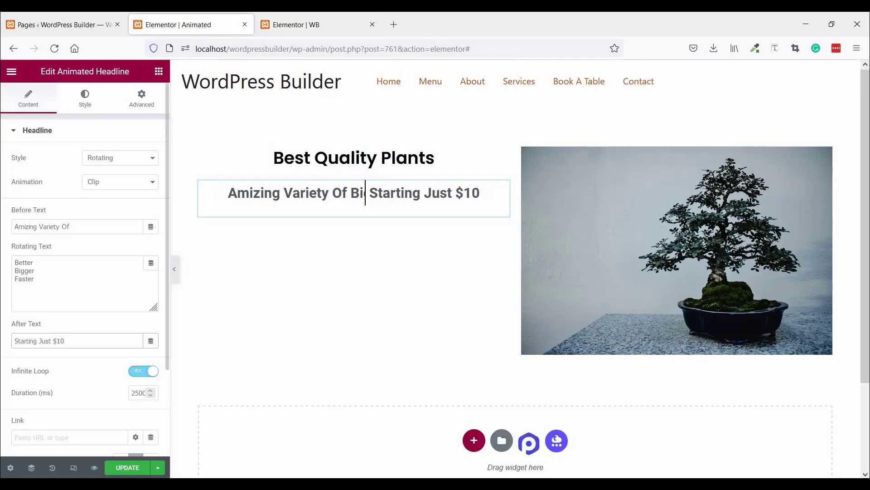
left_click_drag(15, 262, 35, 279)
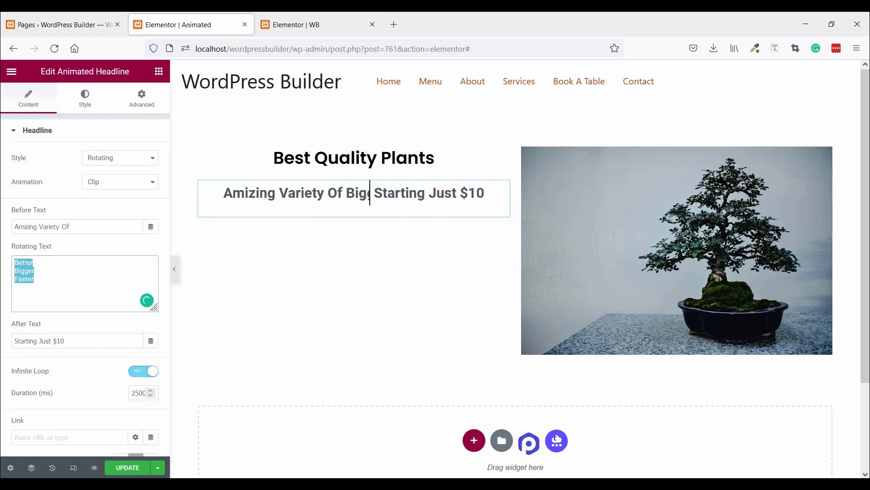
type("Plants")
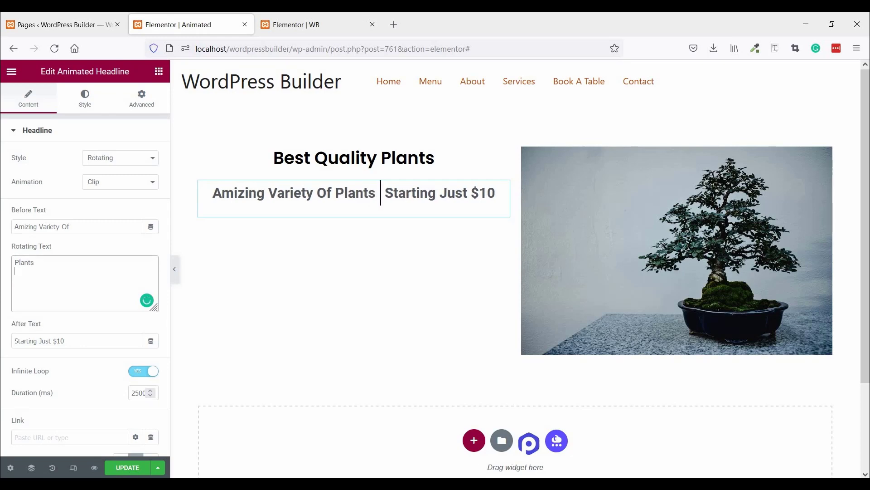
type(" Flowers")
Style the fixed headline text black, in Poppins, at about 40 px.
left_click(85, 103)
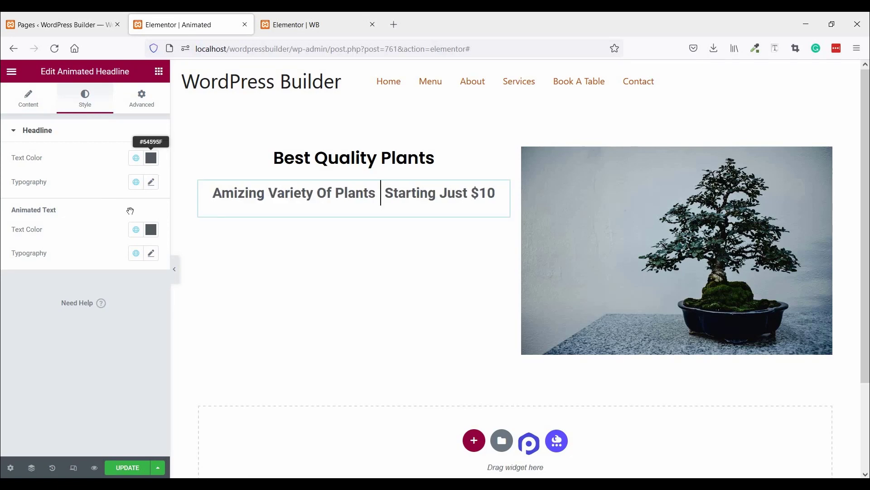
left_click(151, 157)
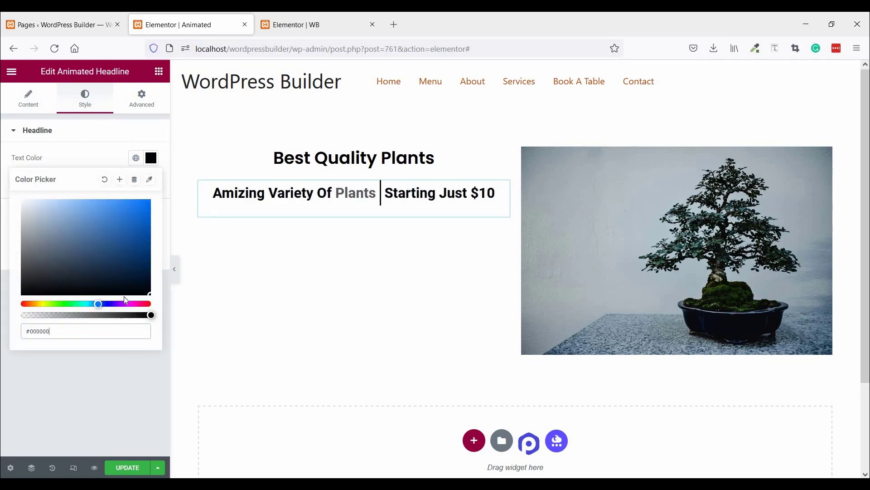
left_click(151, 158)
left_click(151, 182)
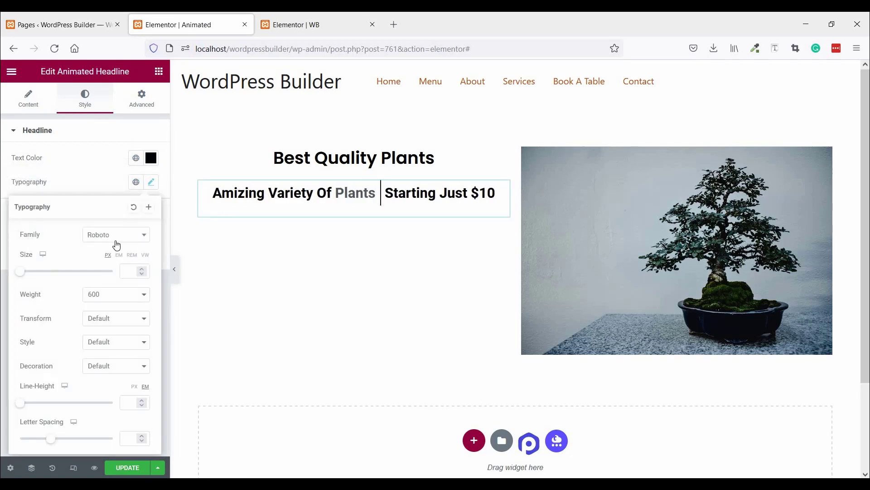
left_click(116, 238)
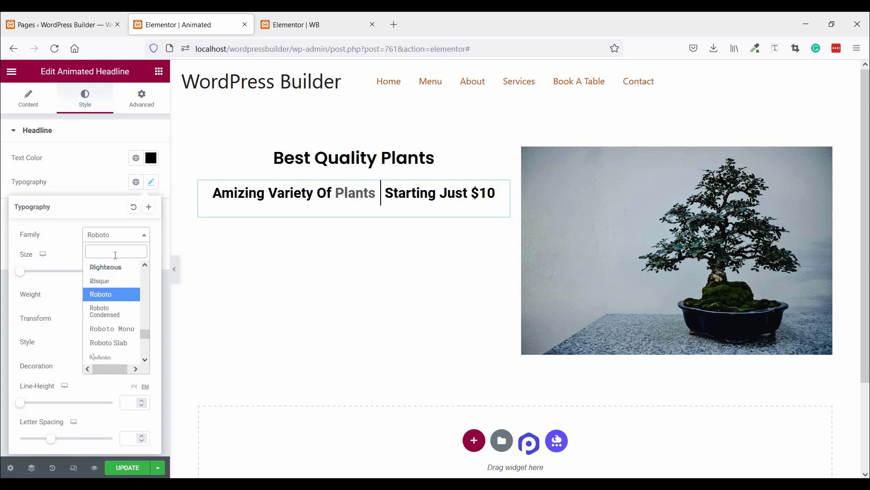
type("pop")
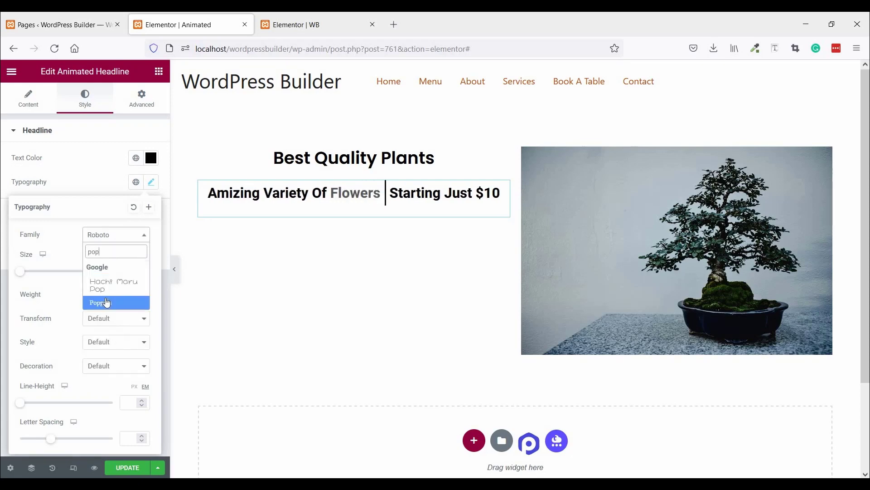
left_click(106, 303)
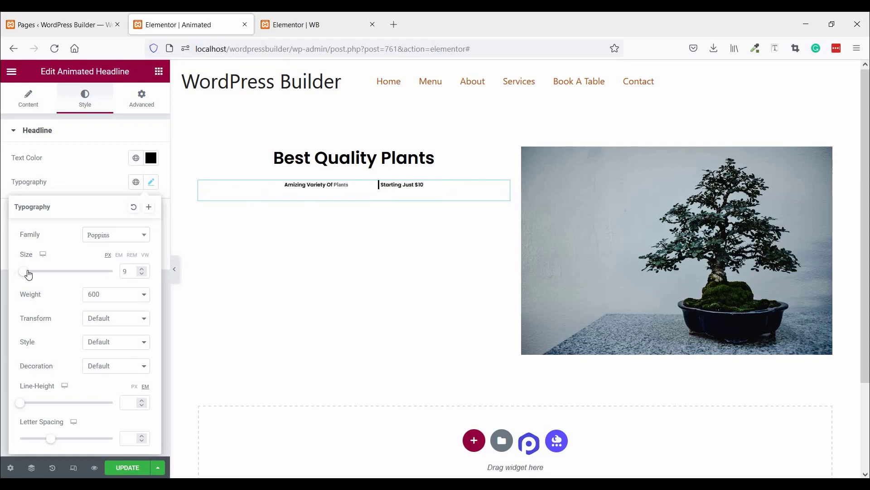
left_click_drag(26, 274, 40, 275)
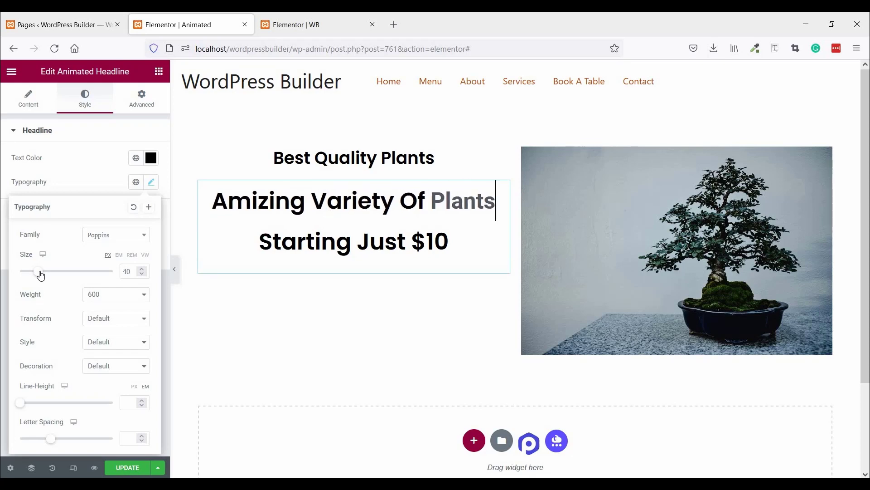
left_click(84, 190)
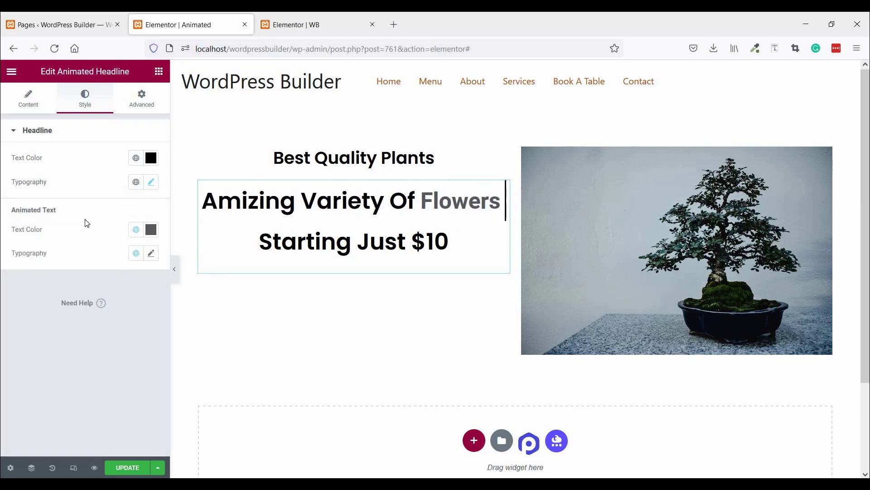
Set the rotating words' typography font family to Poppins.
left_click(151, 254)
left_click(123, 310)
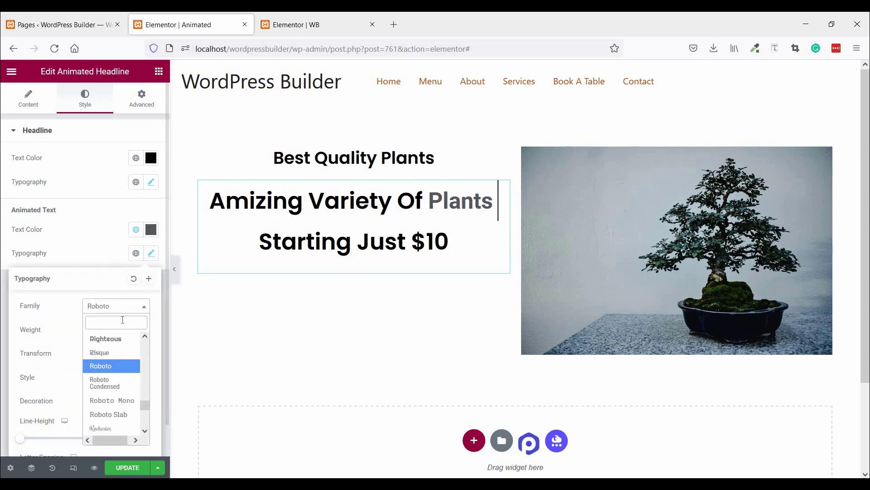
type("pop")
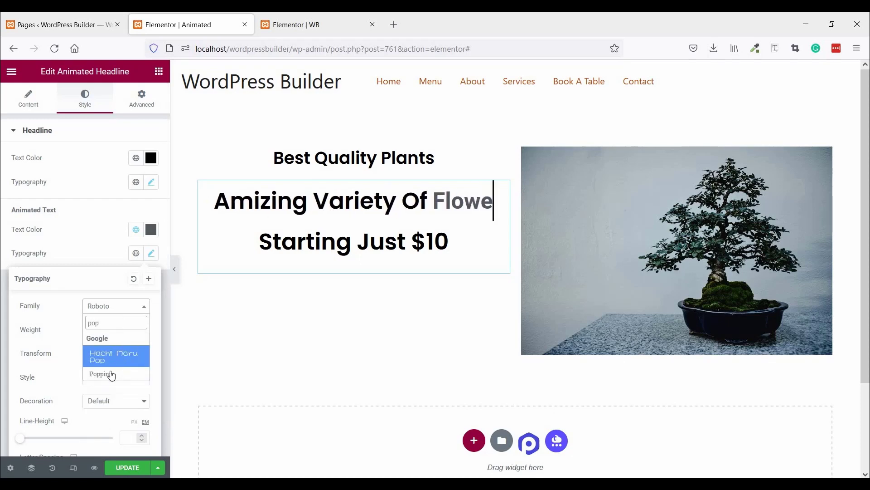
left_click(112, 373)
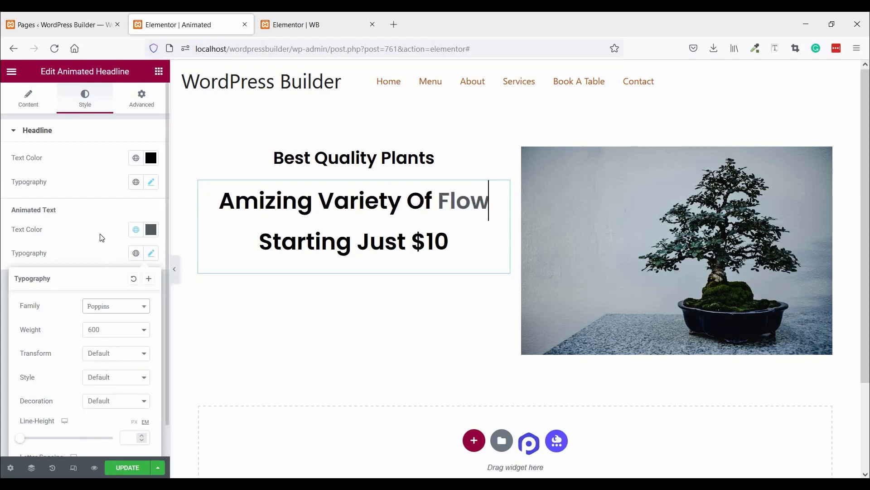
left_click(157, 223)
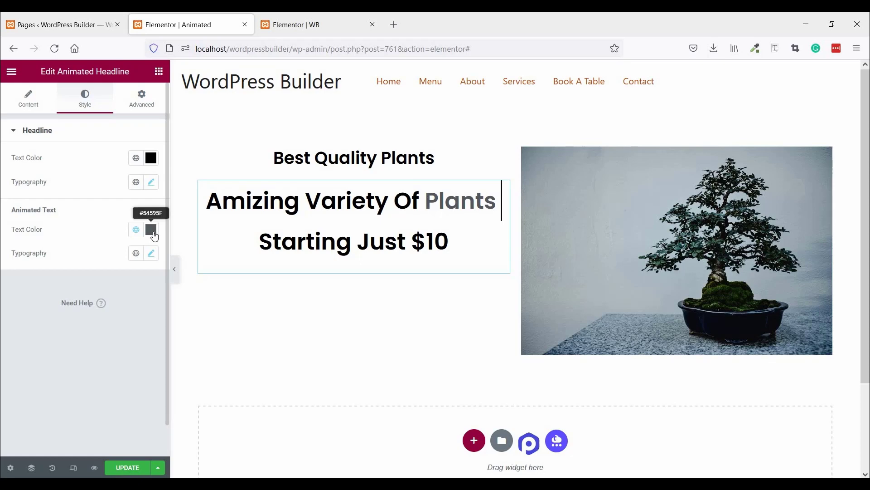
Colour the rotating words green #7BCB42, sampled from the reference page.
left_click(152, 230)
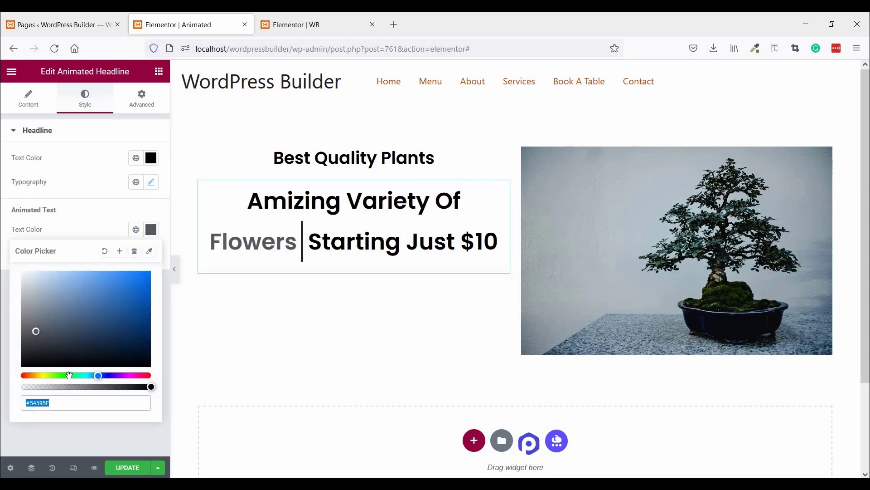
left_click(70, 375)
left_click(115, 324)
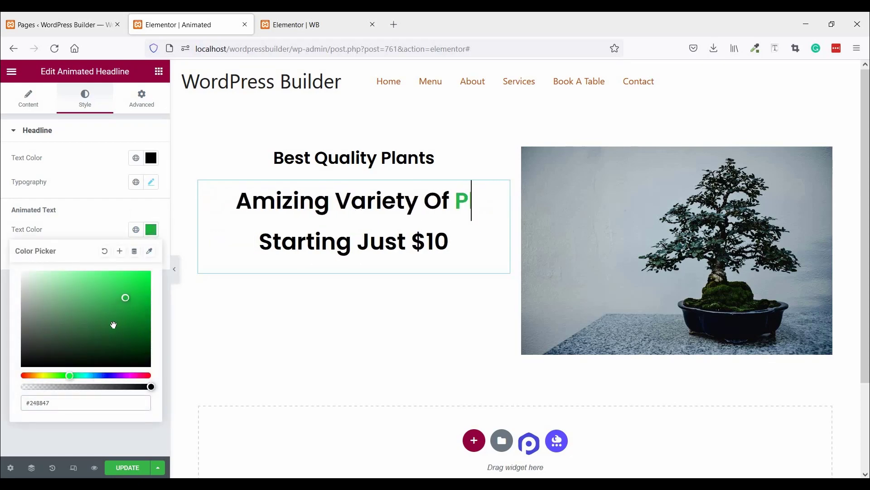
left_click(109, 298)
left_click(108, 288)
left_click(100, 210)
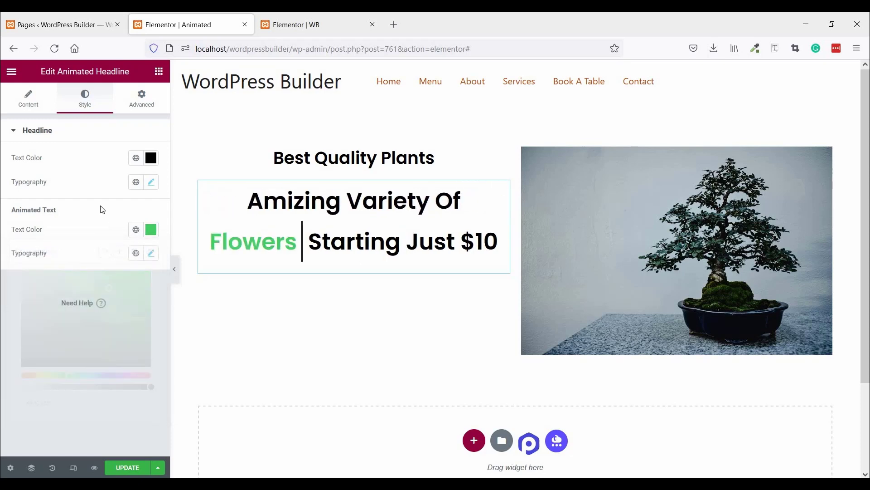
left_click(293, 14)
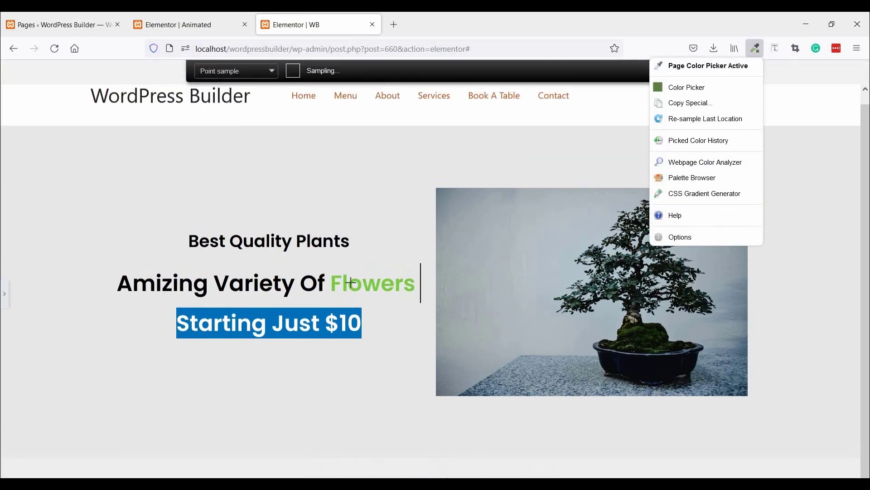
left_click(361, 287)
left_click(225, 21)
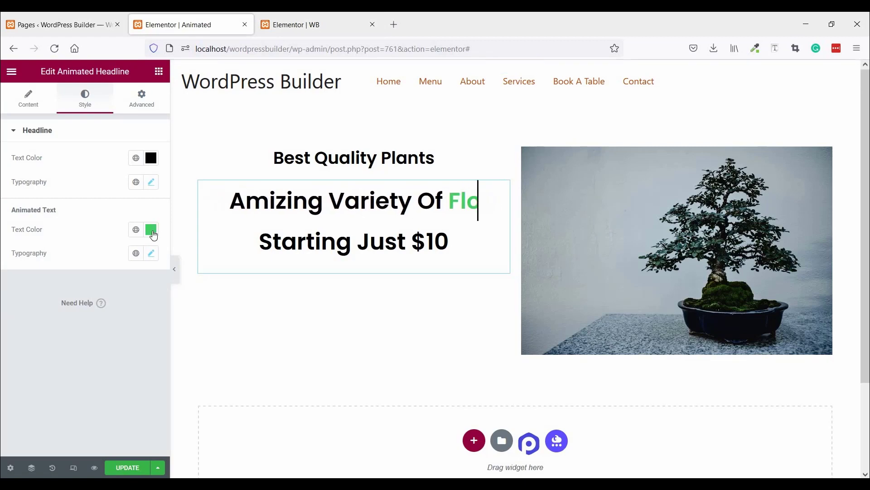
left_click(150, 229)
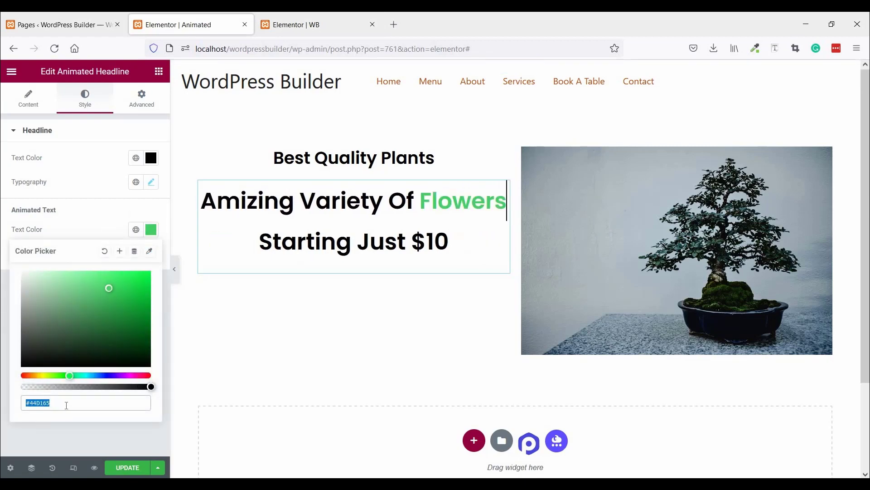
key("ctrl+v")
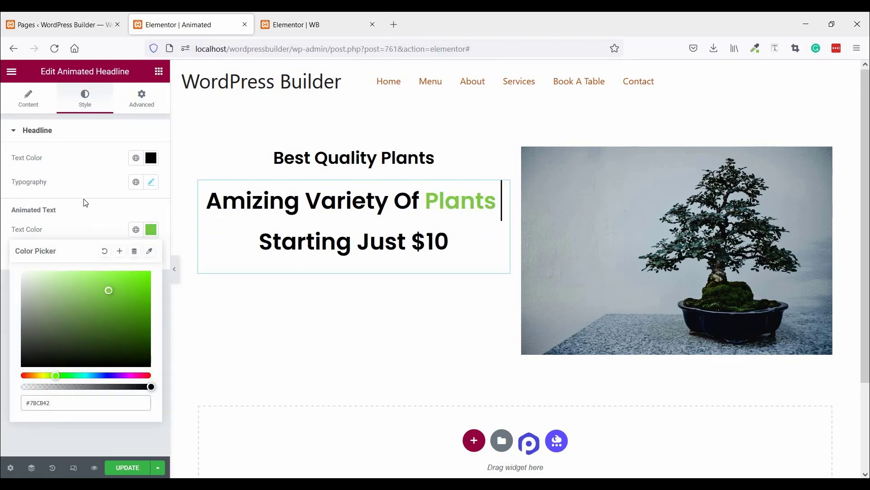
left_click(85, 203)
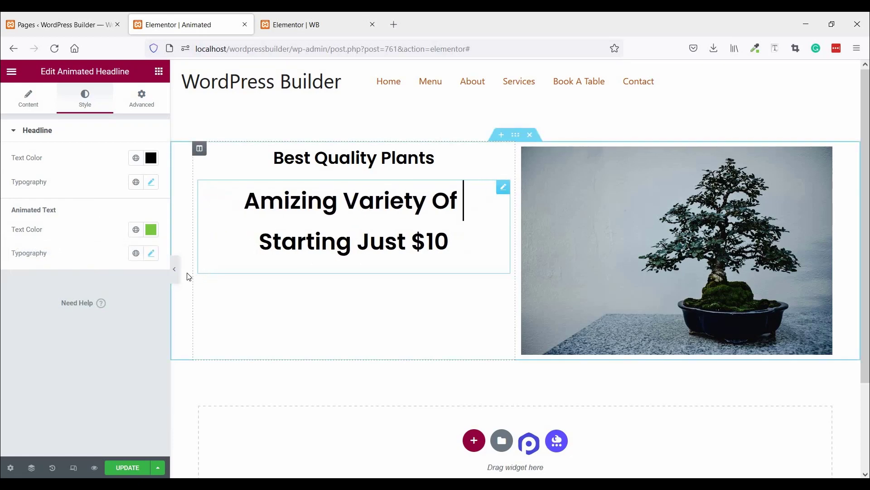
Drop the headline size to 39 px, checking the layout in full-width preview.
left_click(175, 271)
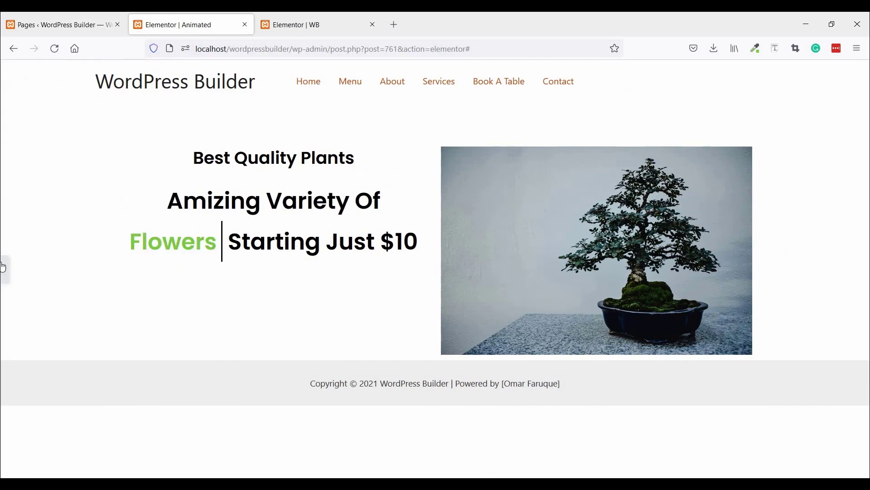
key("ctrl+p")
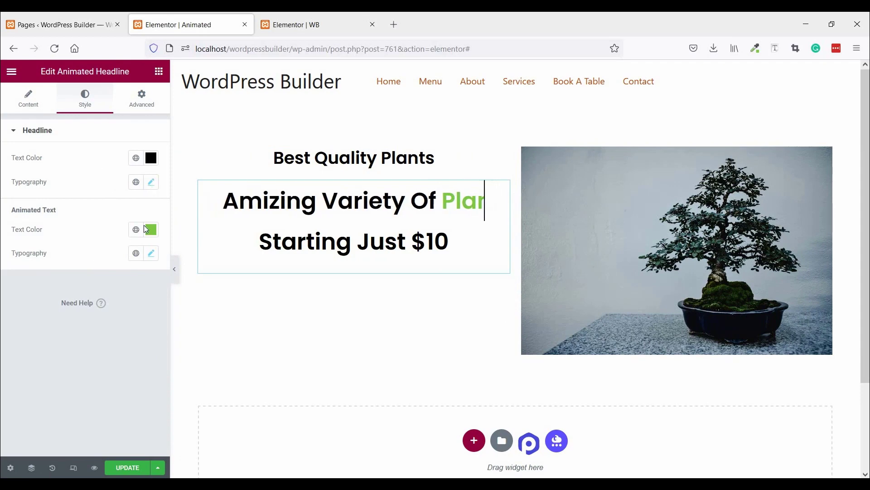
left_click(152, 181)
left_click(141, 274)
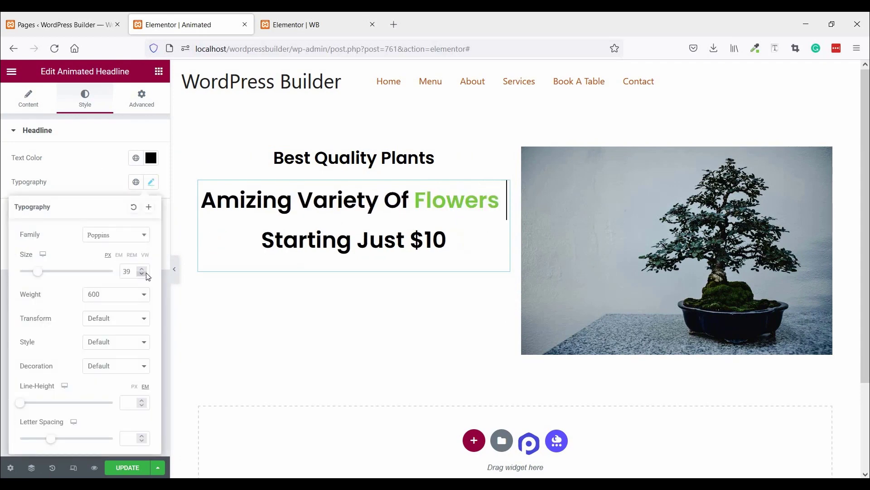
left_click(175, 269)
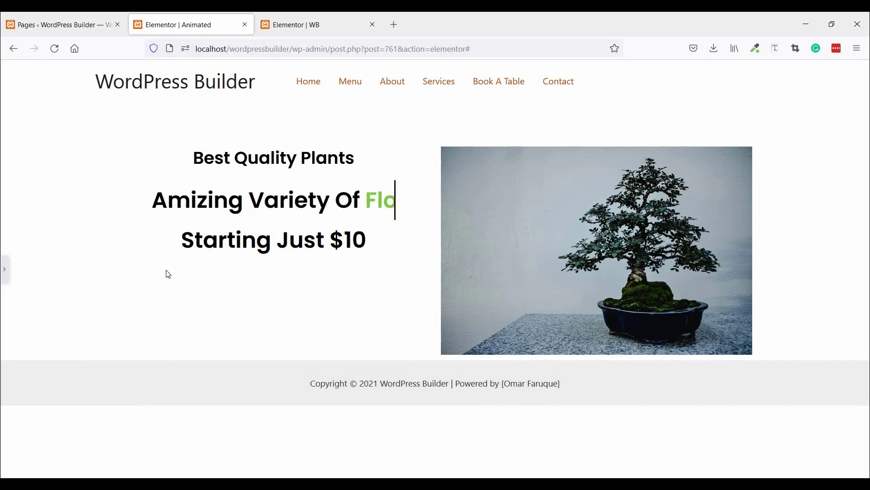
left_click(4, 269)
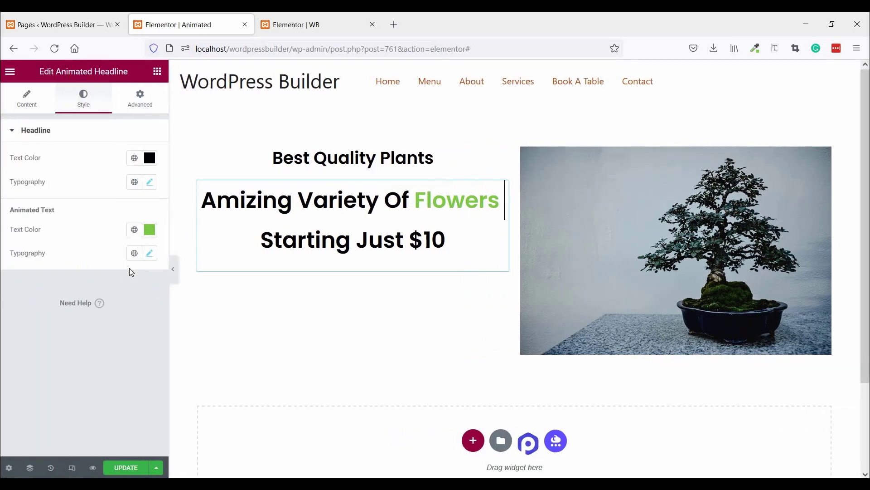
left_click(175, 269)
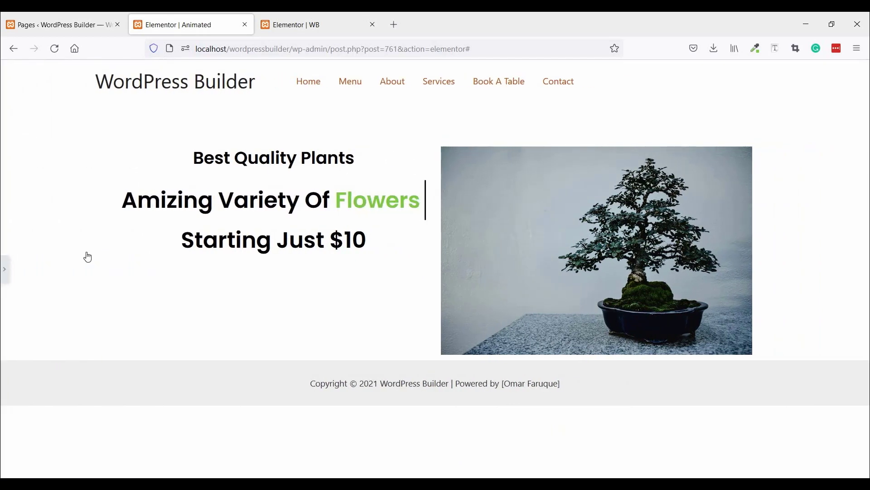
left_click(4, 269)
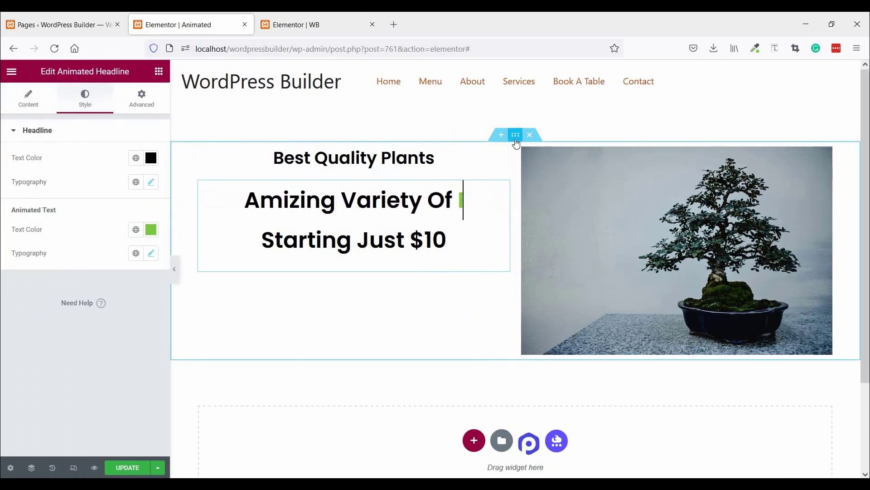
Set the two-column section's Vertical Align to Middle, preview it, and reselect the headline.
left_click(516, 136)
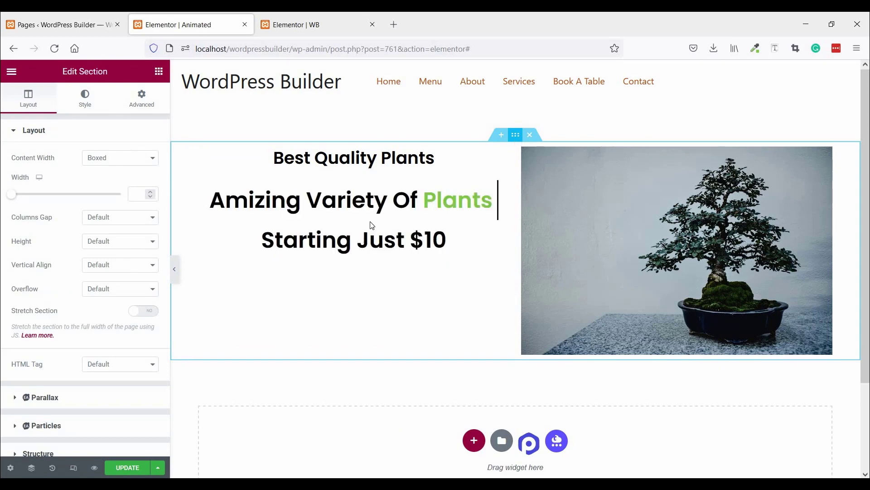
left_click(97, 269)
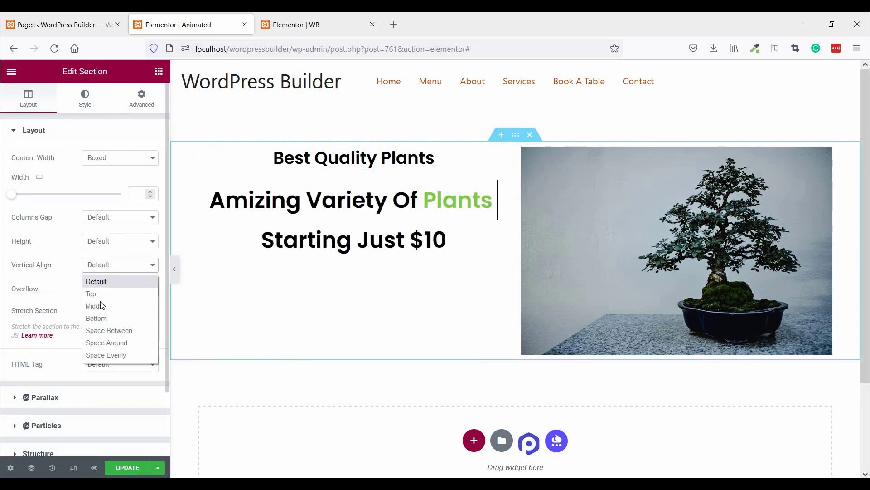
left_click(97, 305)
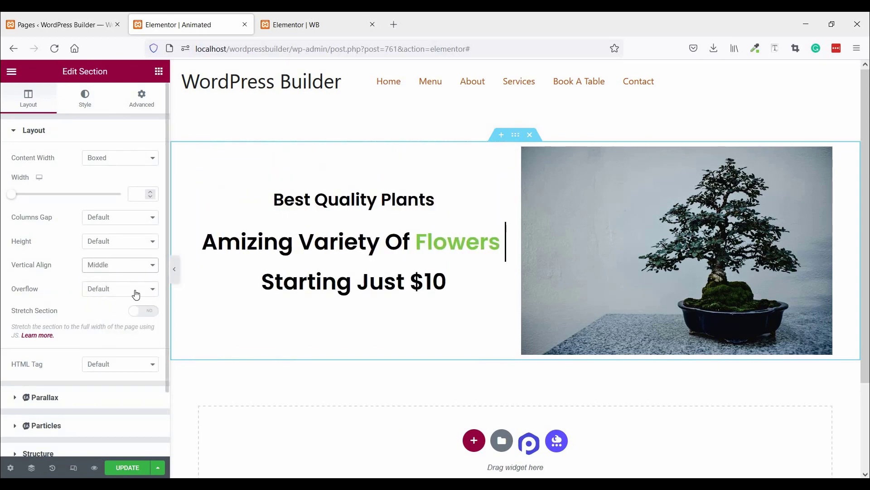
left_click(178, 274)
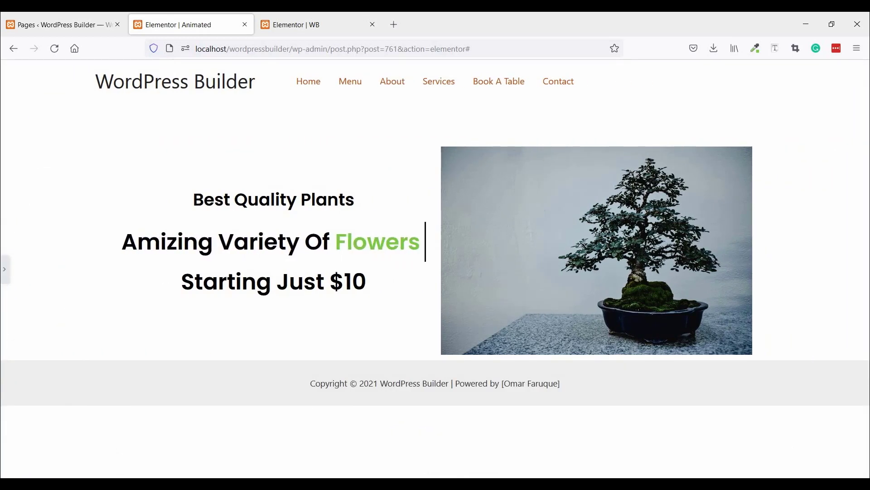
left_click(5, 274)
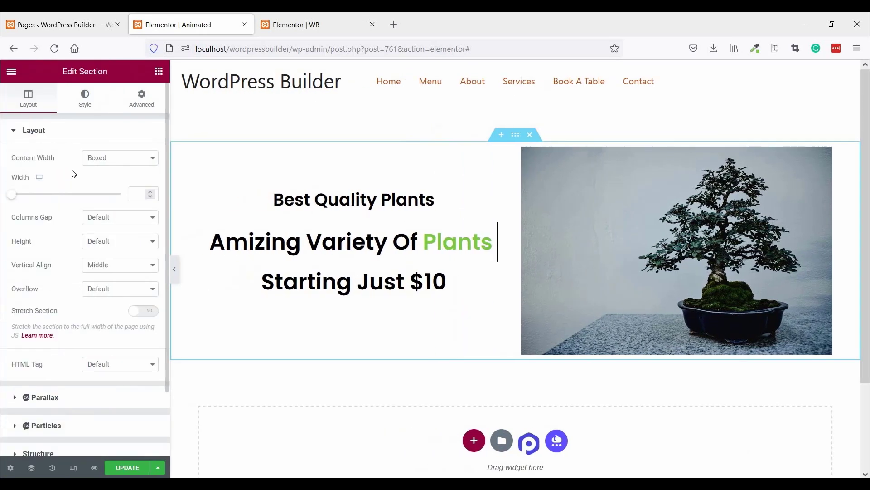
left_click(335, 263)
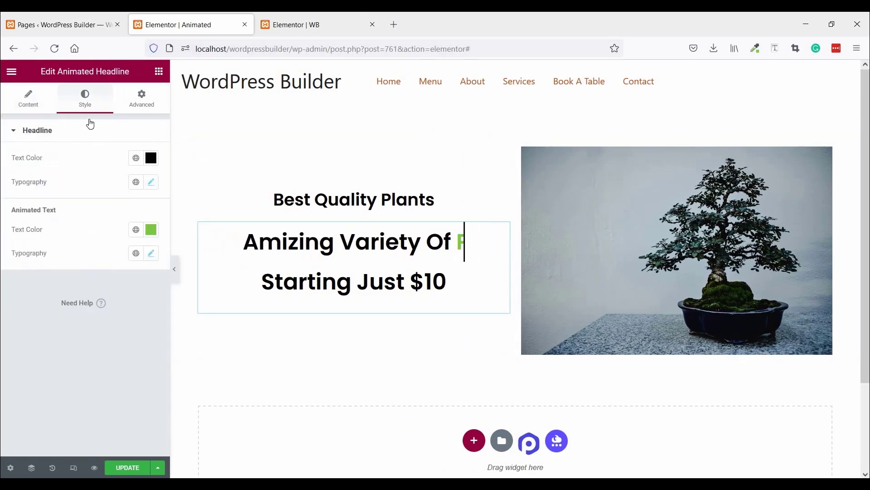
Keep the Rotating style and try the Flip, Swirl and Blinds animations.
left_click(33, 104)
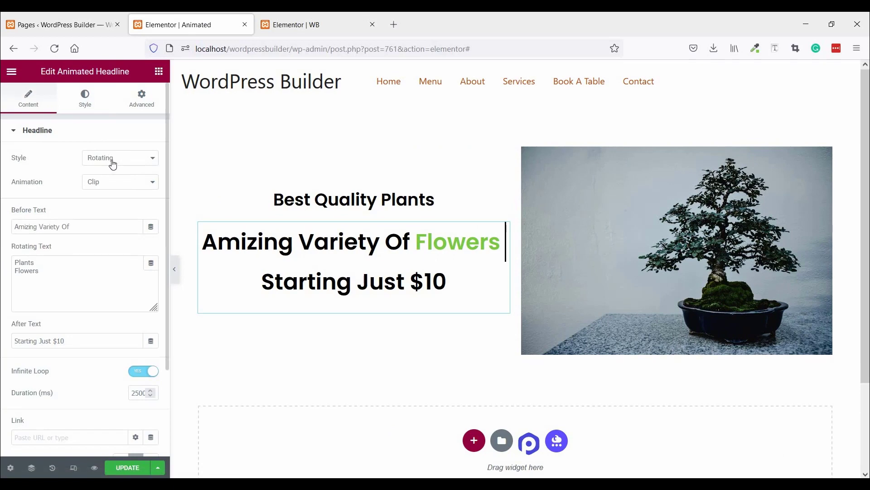
left_click(113, 162)
left_click(107, 189)
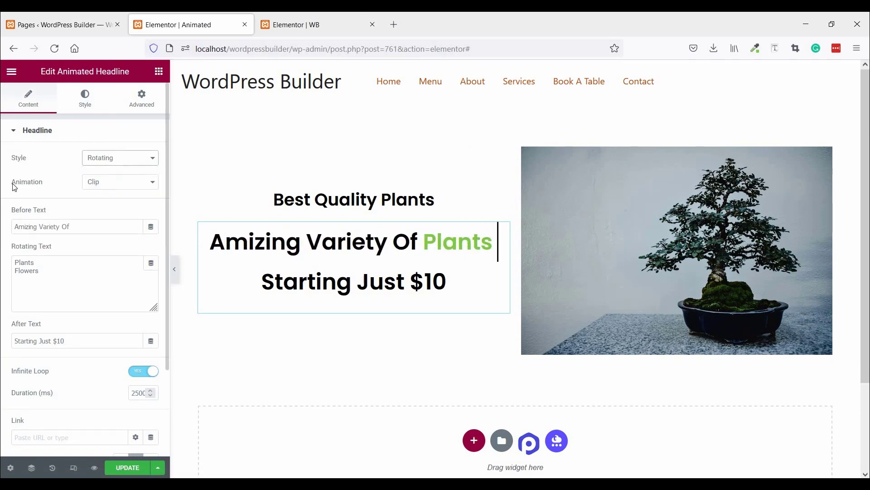
left_click(110, 183)
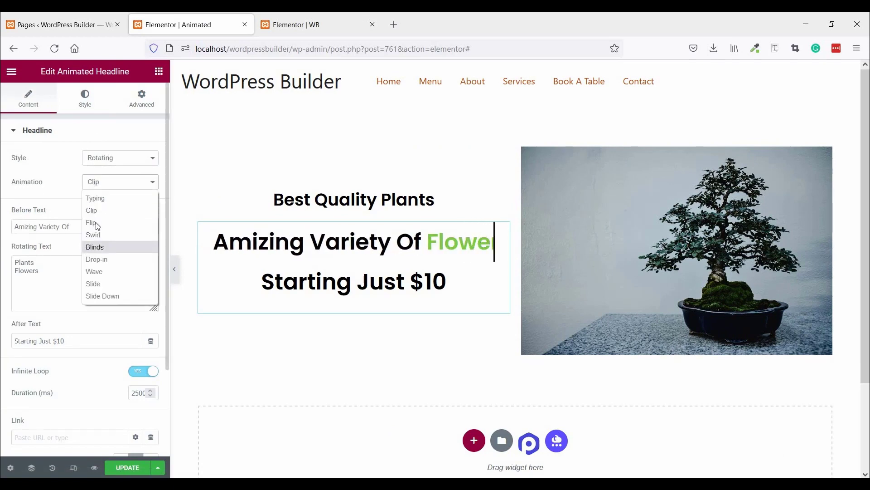
left_click(97, 222)
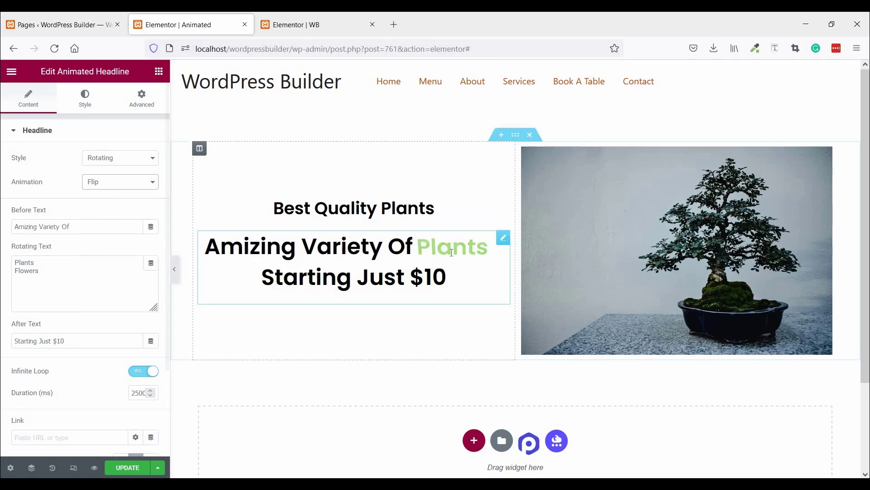
left_click(122, 185)
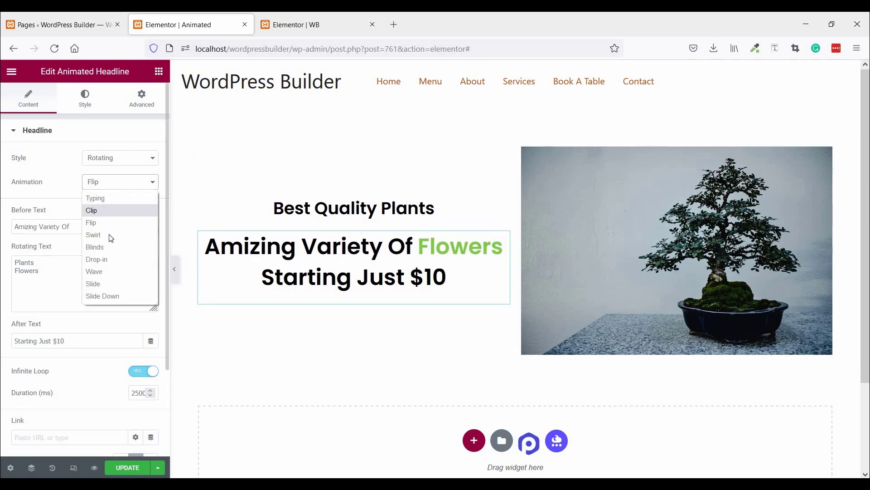
left_click(110, 236)
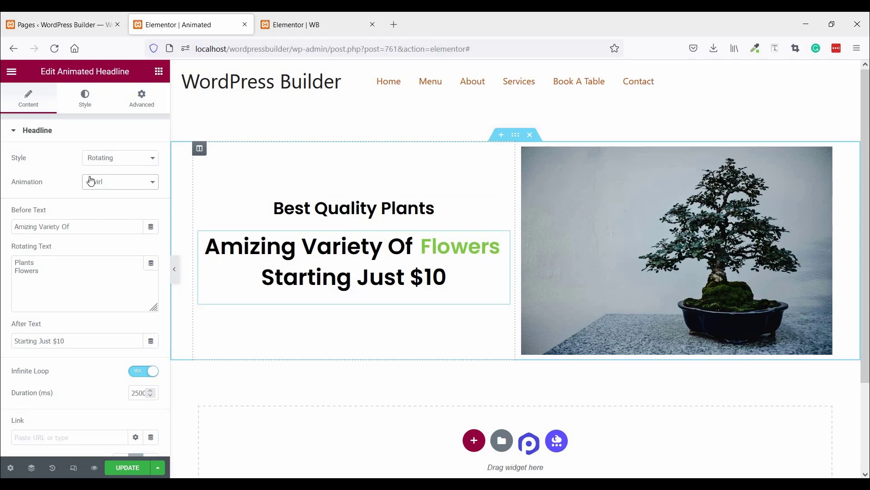
left_click(105, 188)
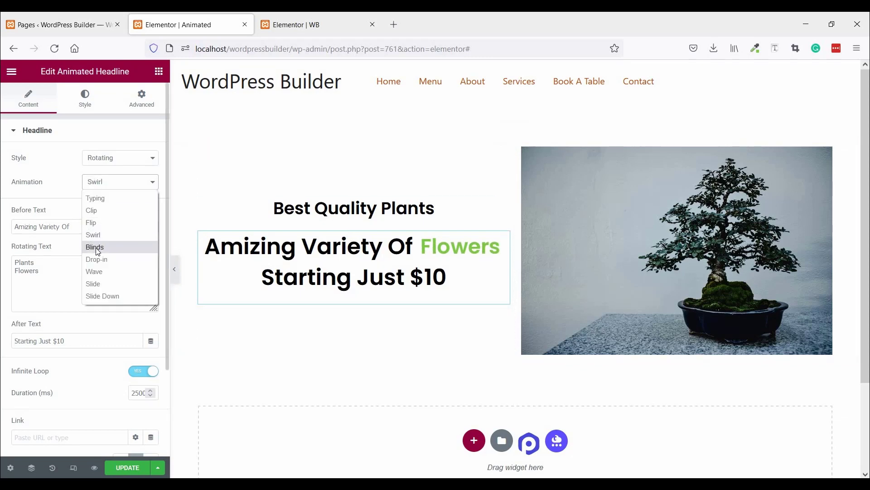
left_click(96, 248)
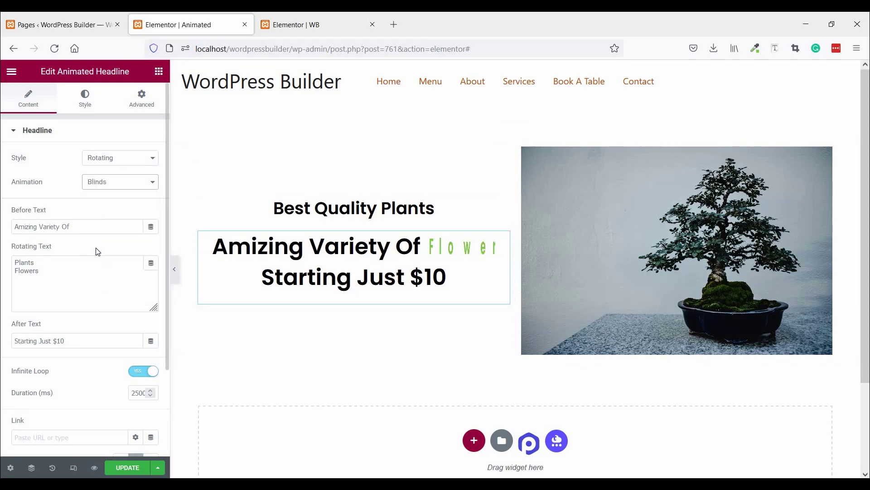
Try the Drop-in, Wave and Slide animations, settling on Slide Down.
left_click(112, 191)
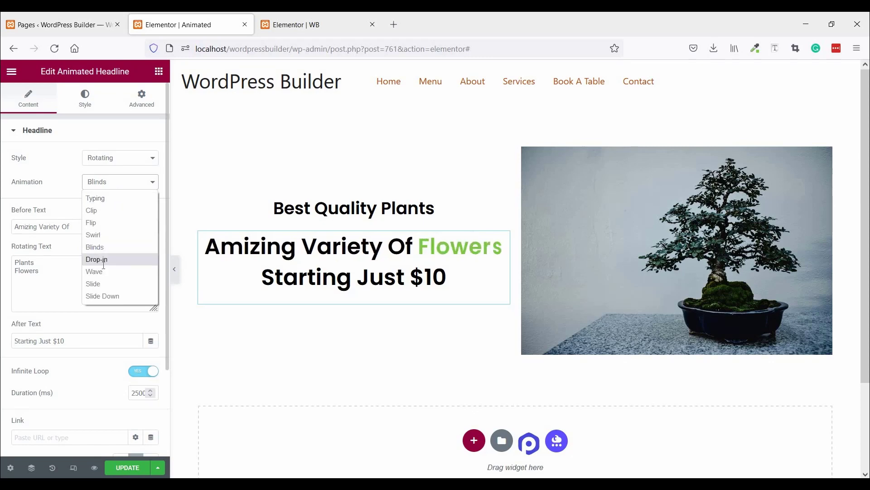
left_click(103, 260)
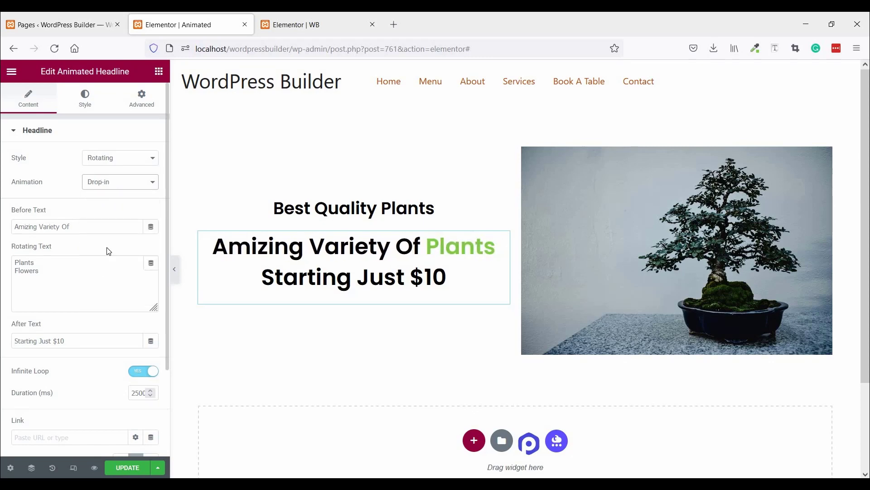
left_click(114, 191)
left_click(106, 273)
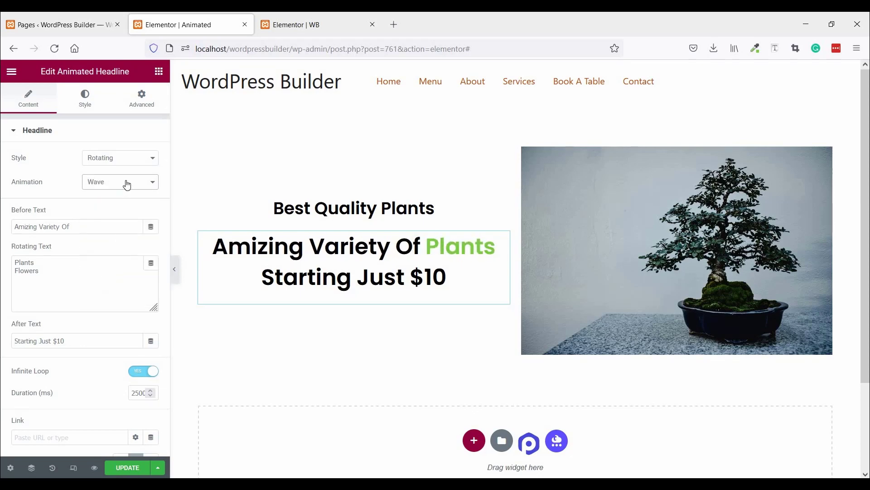
left_click(126, 182)
left_click(112, 279)
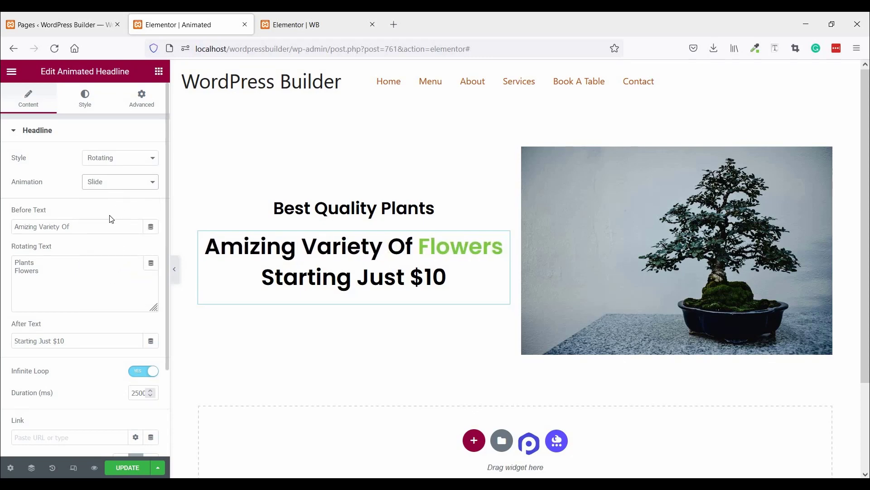
left_click(120, 182)
left_click(104, 294)
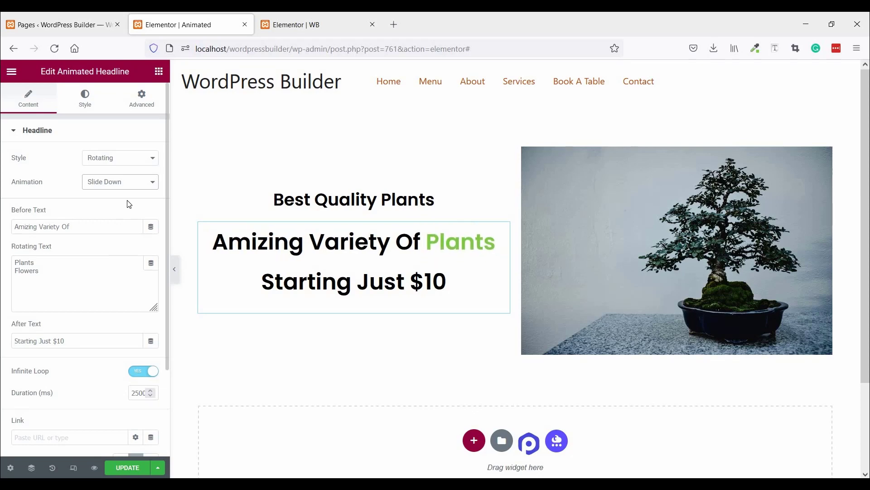
left_click(127, 157)
Switch the headline to Highlighted and try curly, underline, double and double-underline shapes.
left_click(120, 171)
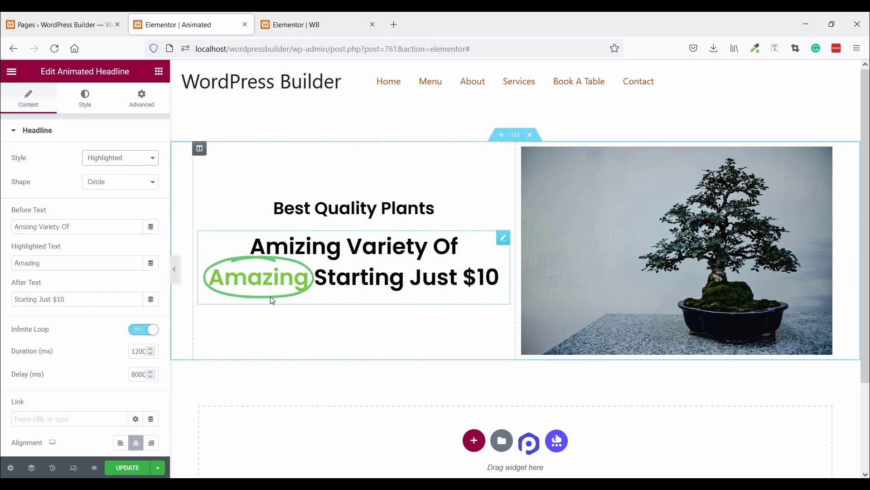
left_click(111, 185)
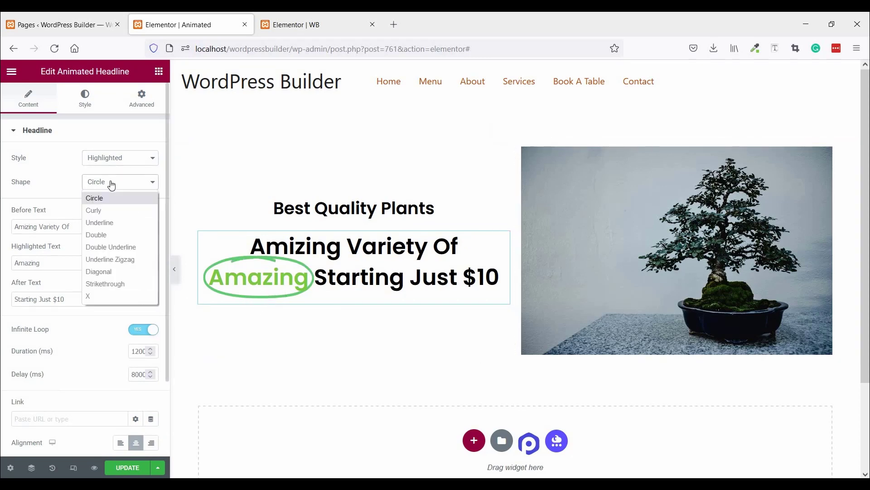
left_click(113, 211)
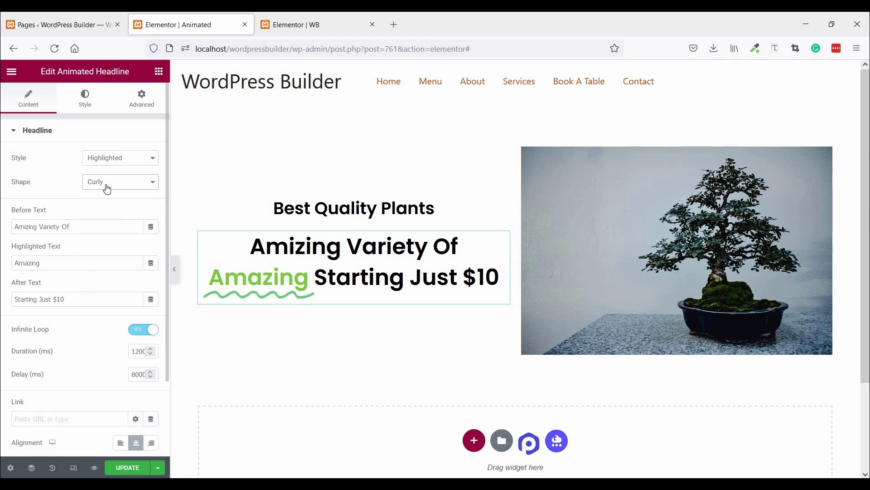
left_click(106, 189)
left_click(108, 222)
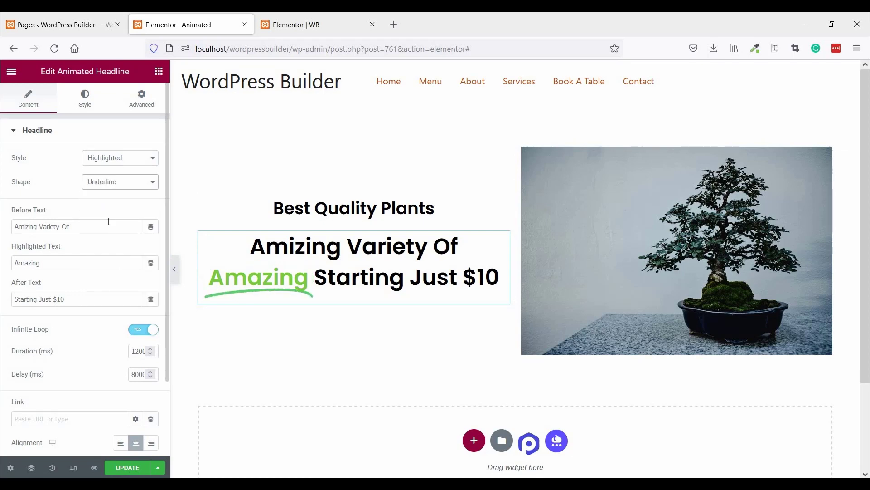
left_click(103, 184)
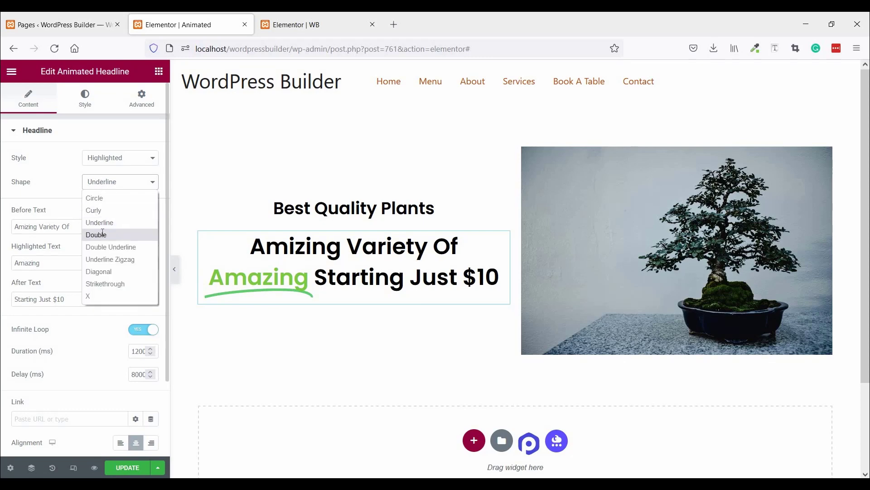
left_click(102, 232)
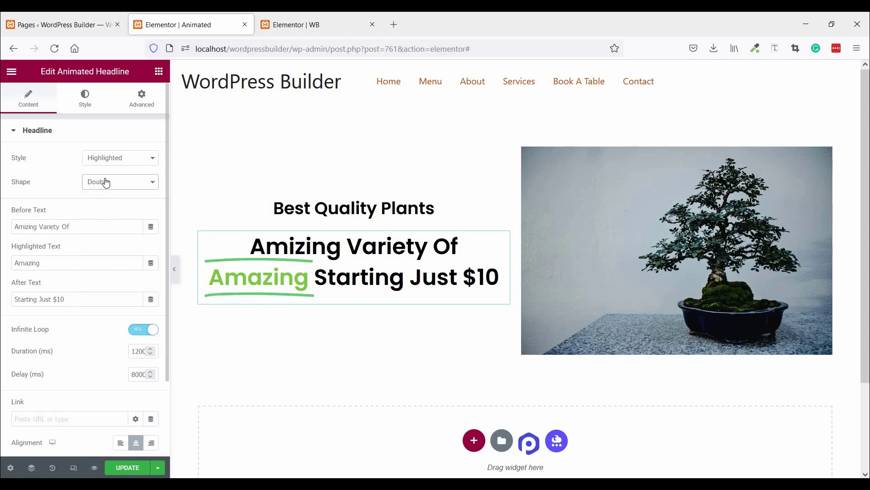
left_click(106, 182)
left_click(111, 248)
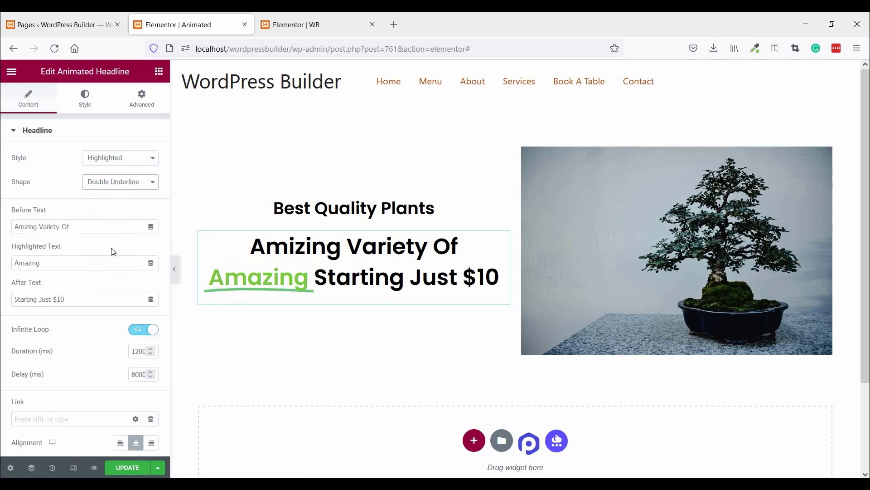
Try zigzag, diagonal and strikethrough highlights on Amazing, ending with the X shape.
left_click(112, 182)
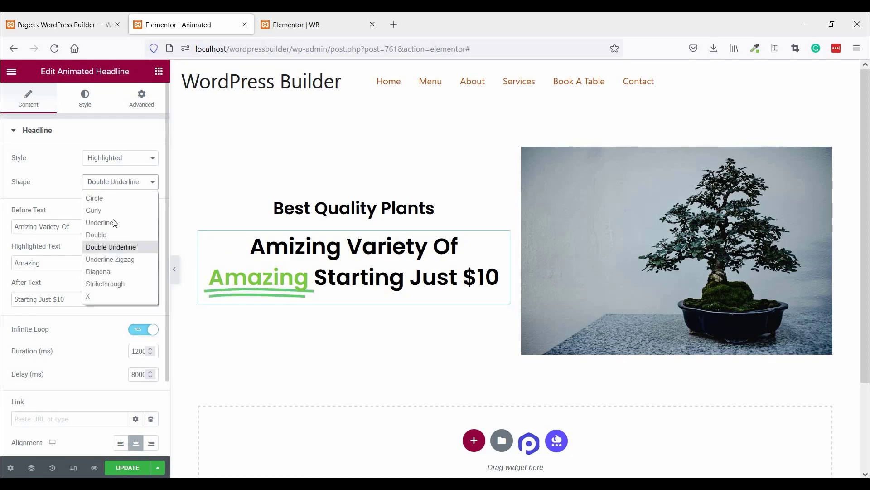
left_click(113, 259)
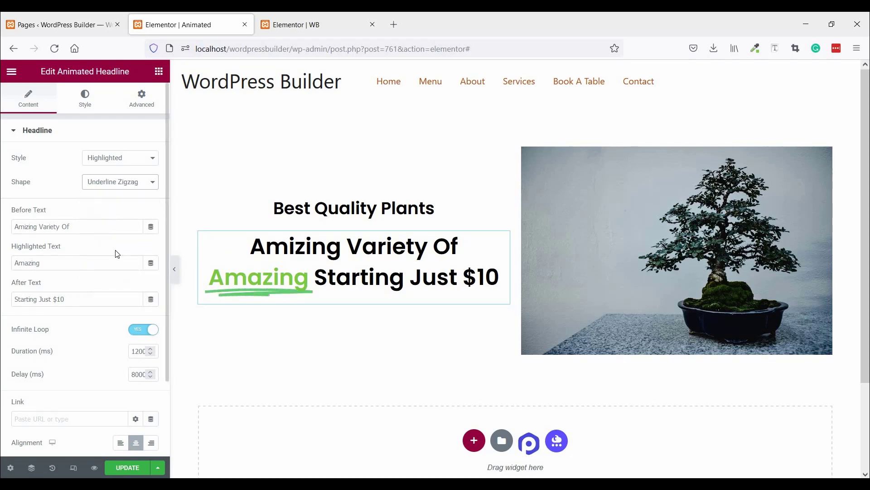
left_click(117, 184)
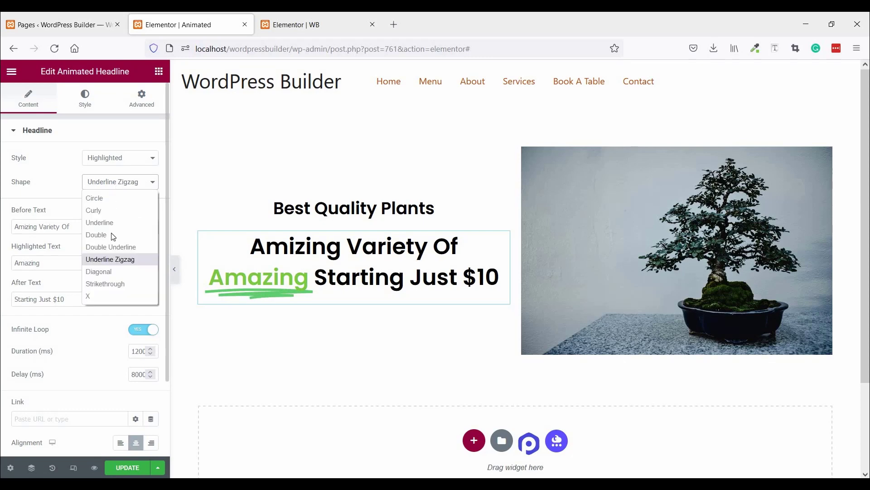
left_click(110, 273)
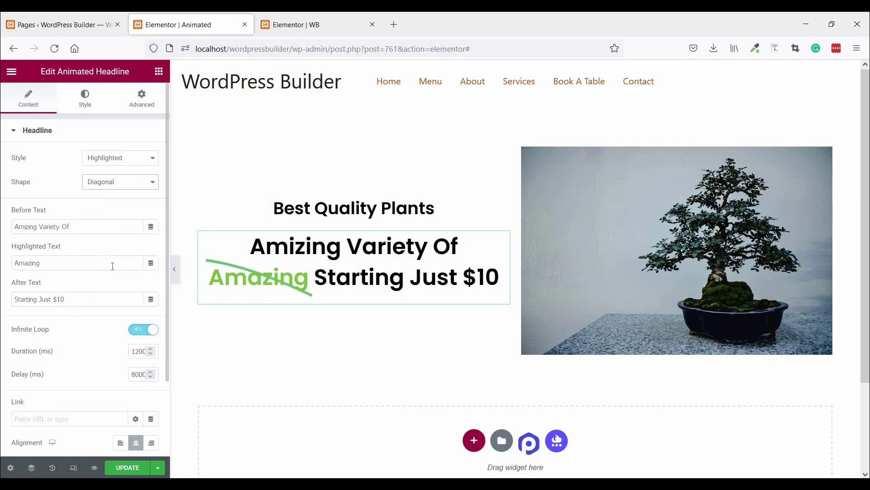
left_click(119, 189)
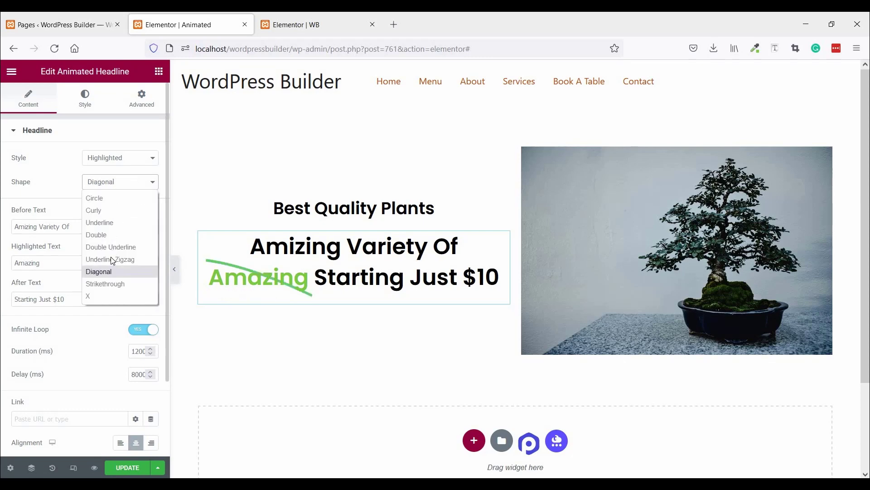
left_click(112, 285)
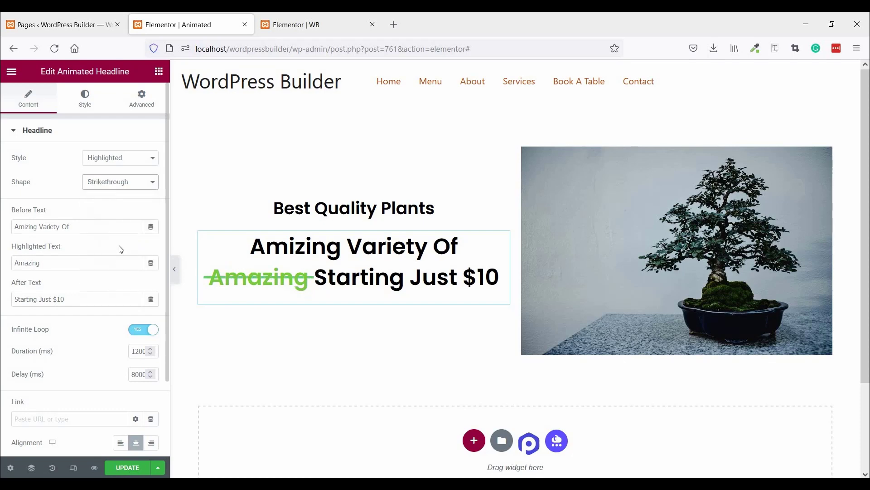
left_click(120, 181)
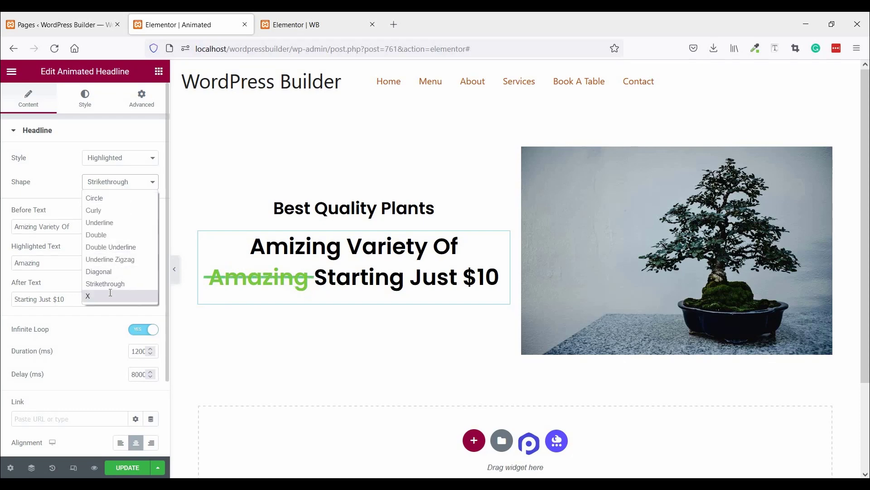
left_click(109, 293)
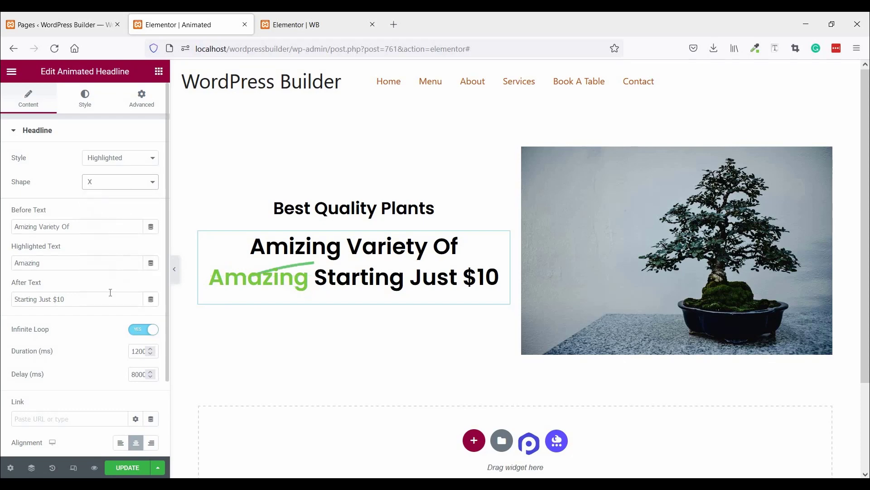
left_click(116, 188)
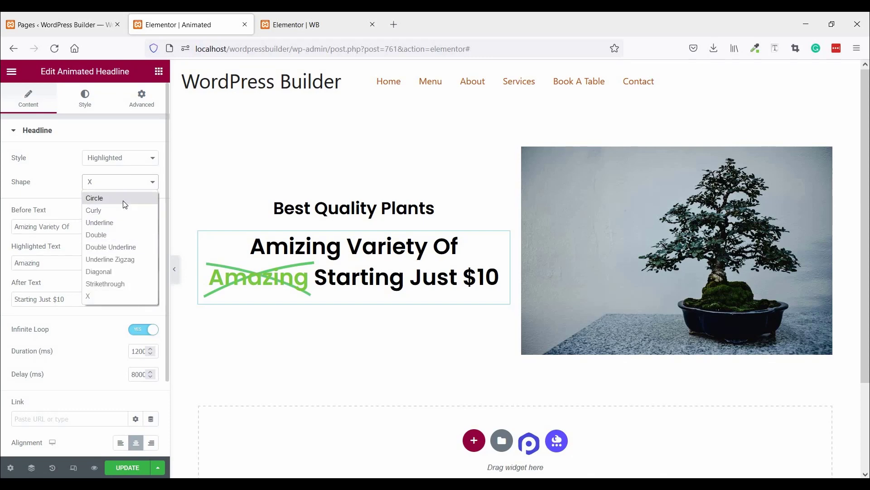
Make the headline Rotating with the Clip animation, then go to the WordPress Pages list.
left_click(122, 157)
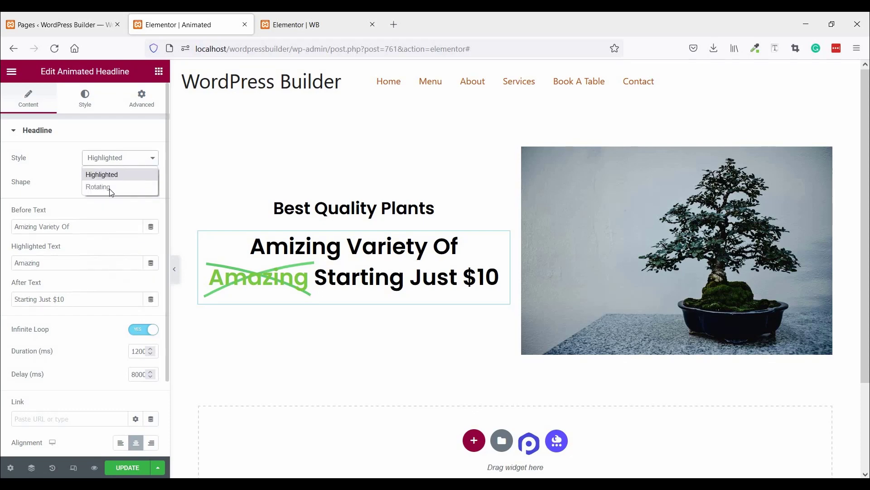
left_click(110, 188)
left_click(108, 186)
left_click(102, 211)
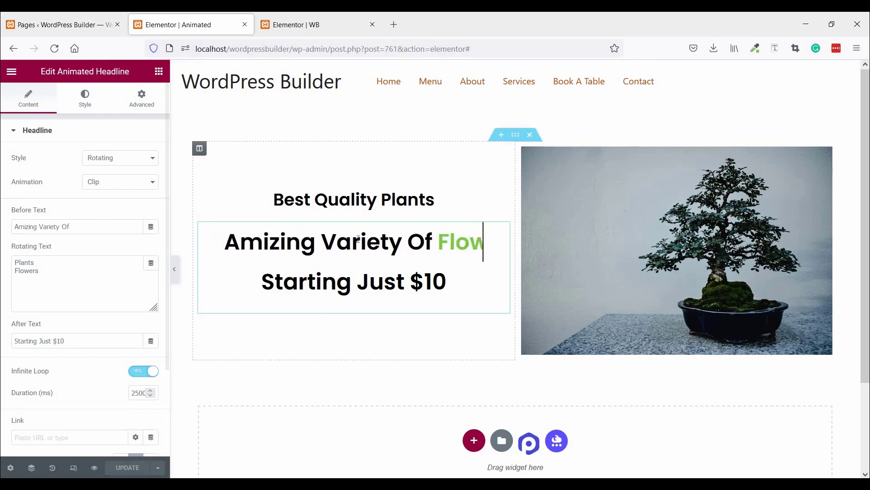
left_click(81, 20)
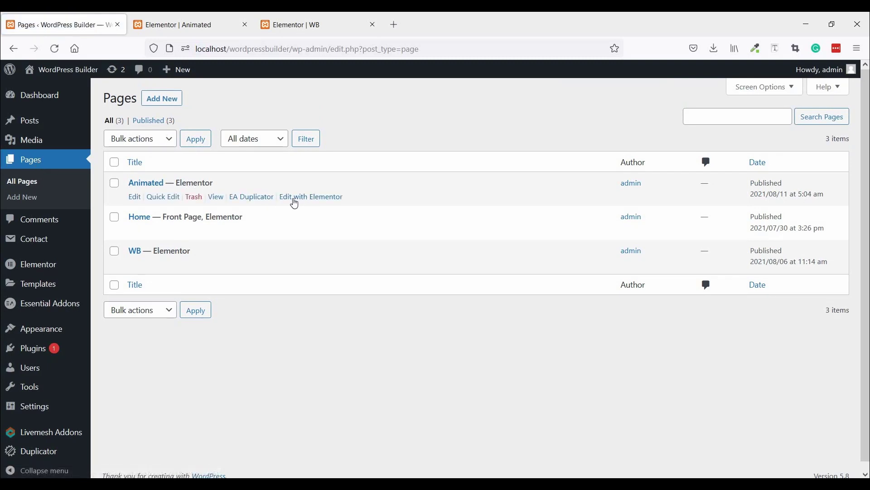
Open the live Animated page in a new browser tab from its View link.
right_click(232, 208)
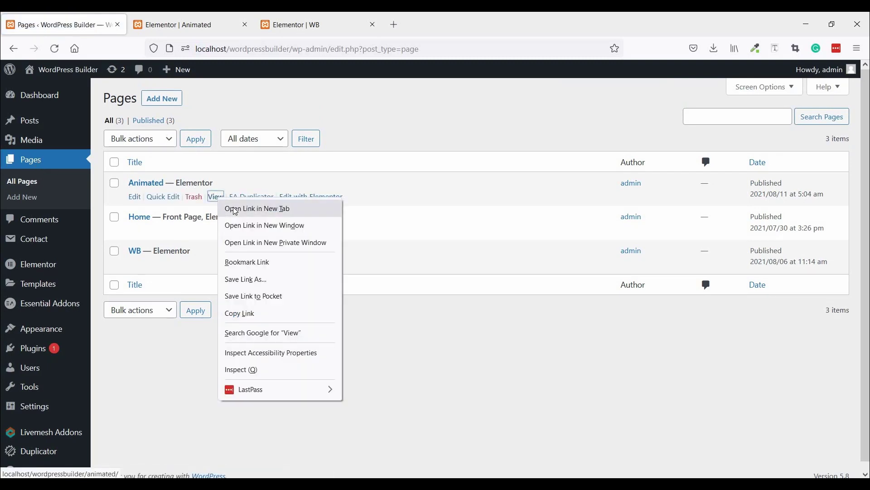
key("t")
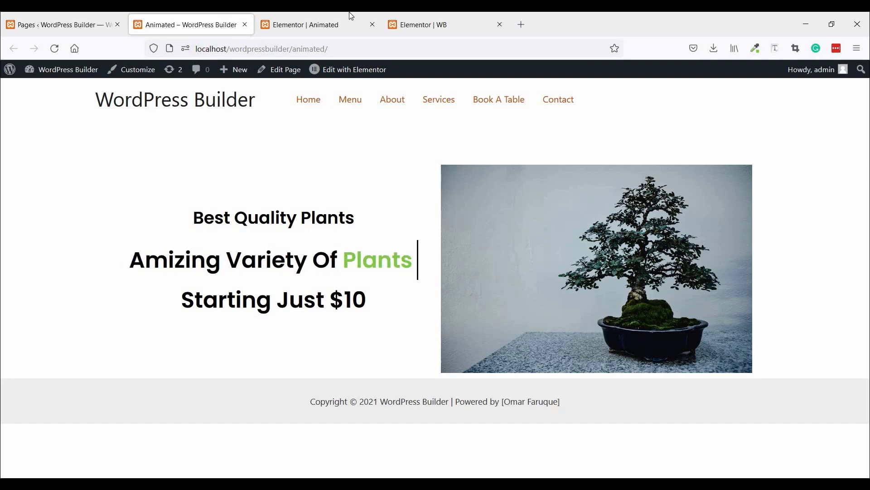
Sample the #E9E9E9 grey from the WB page, then return to the Animated editor.
left_click(439, 20)
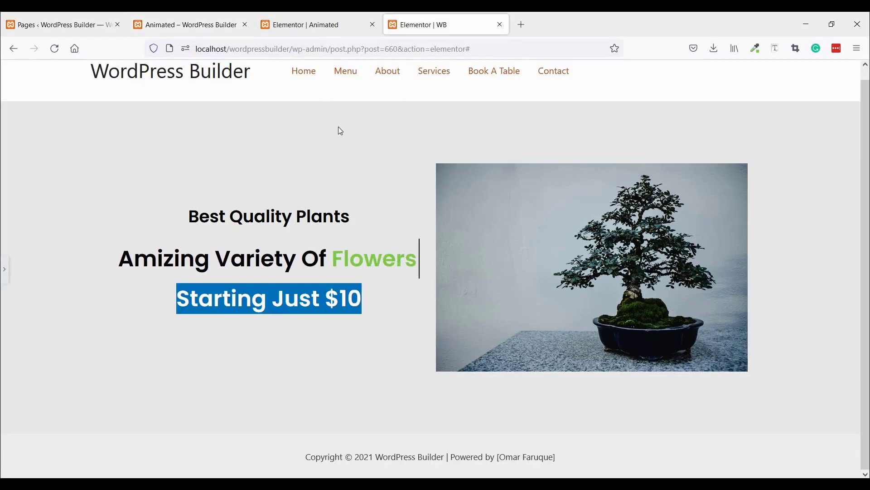
left_click(756, 48)
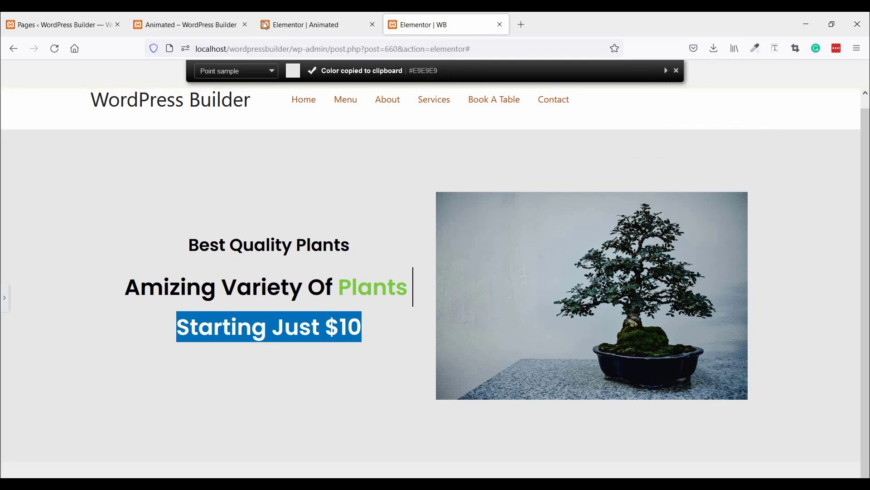
left_click(285, 22)
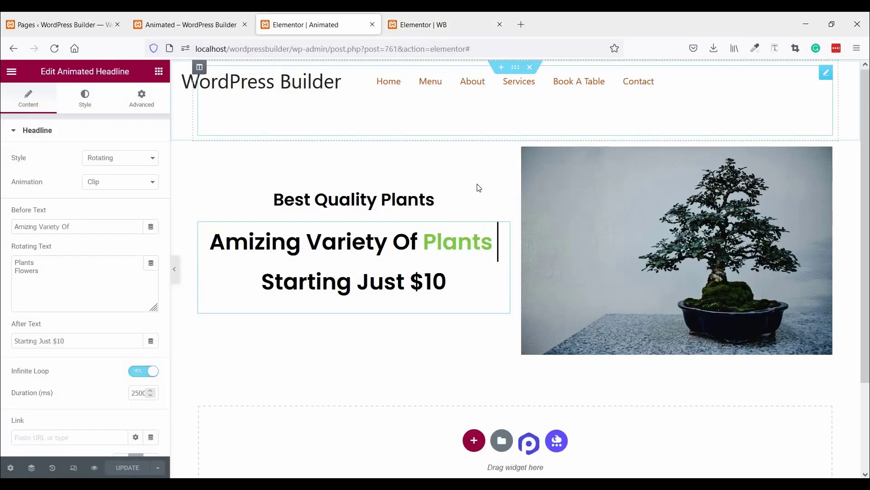
Give the two-column section a Classic background with colour #E9E9E9.
left_click(264, 177)
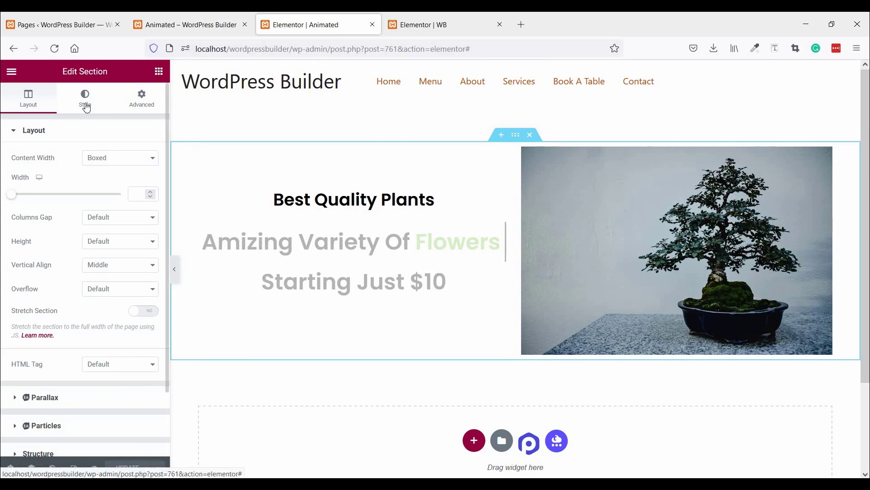
left_click(85, 107)
left_click(105, 184)
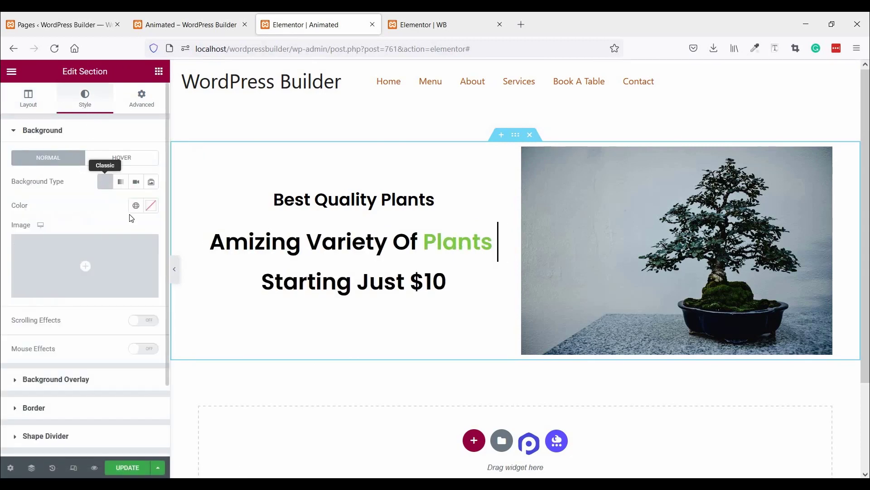
left_click(151, 206)
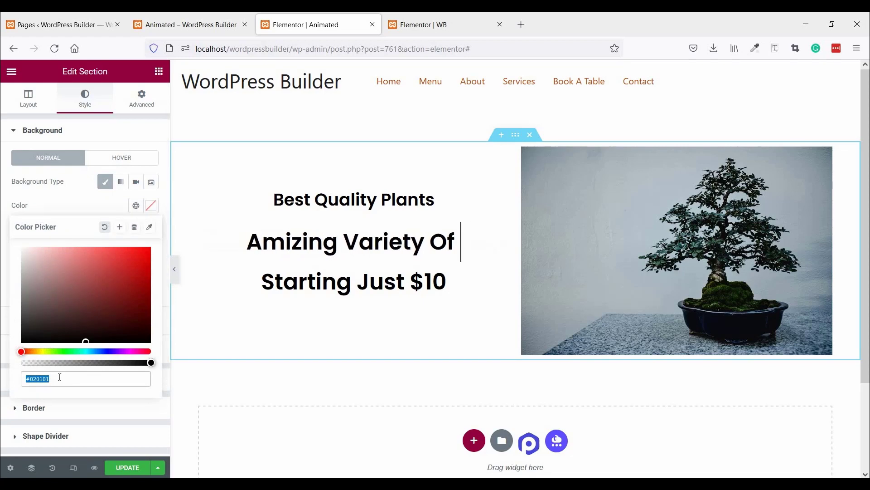
type("#E9E9E9")
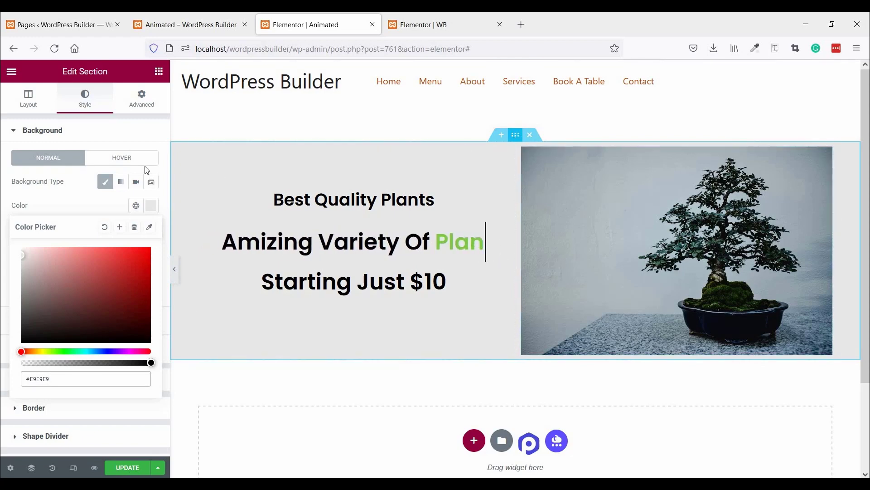
Set 100 px top and bottom section padding and hide the panel to preview.
left_click(141, 99)
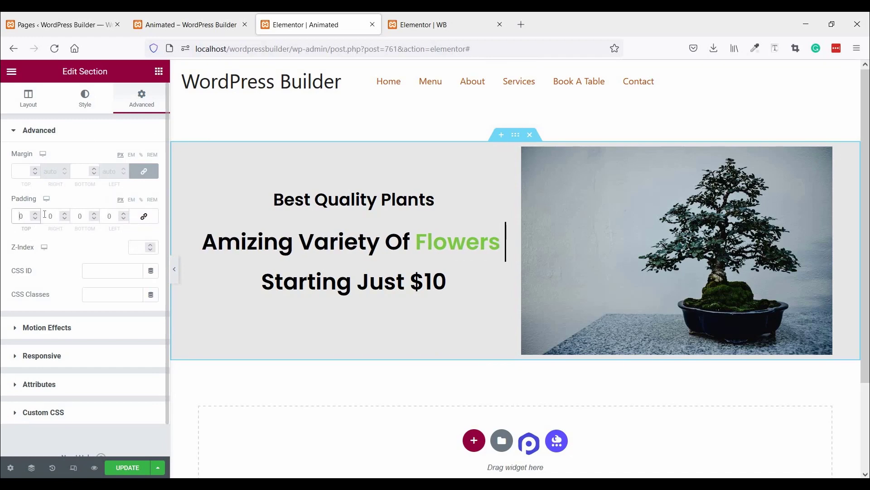
type("10")
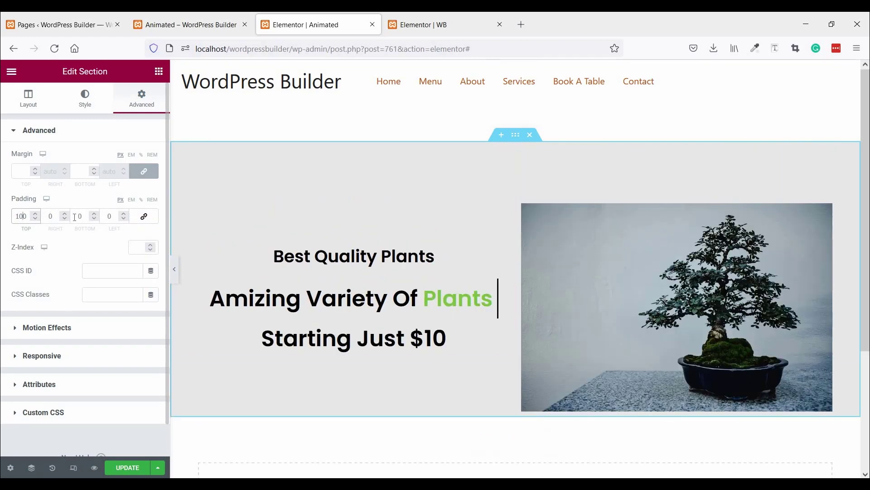
type("0")
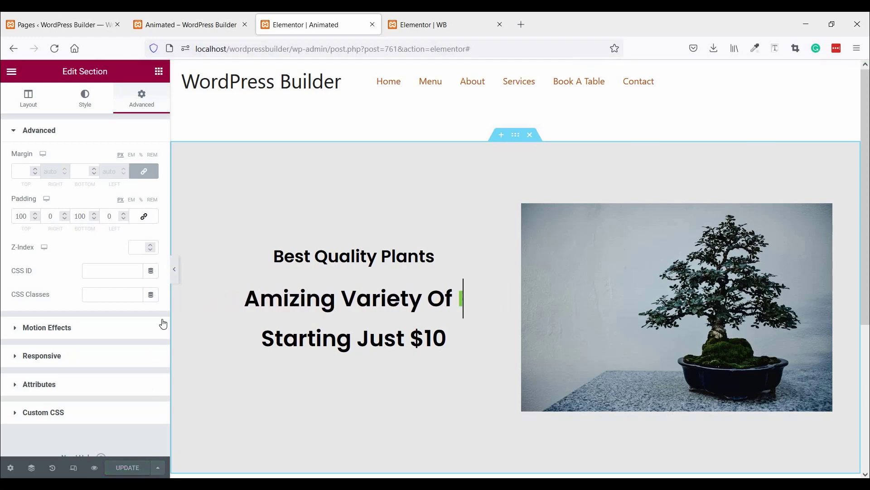
left_click(177, 274)
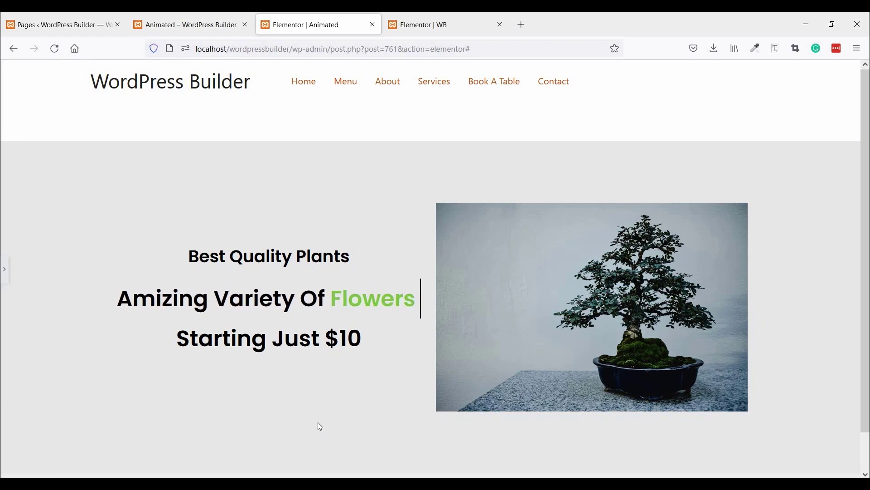
scroll(317, 426, "down", 2)
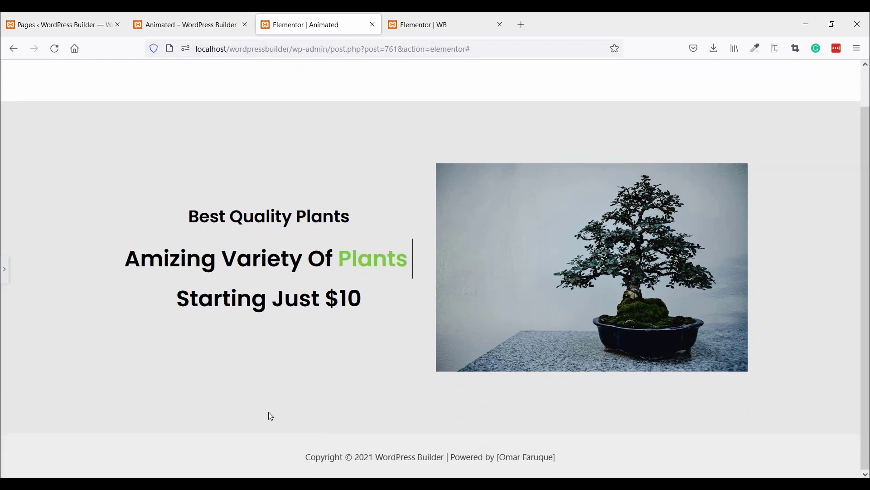